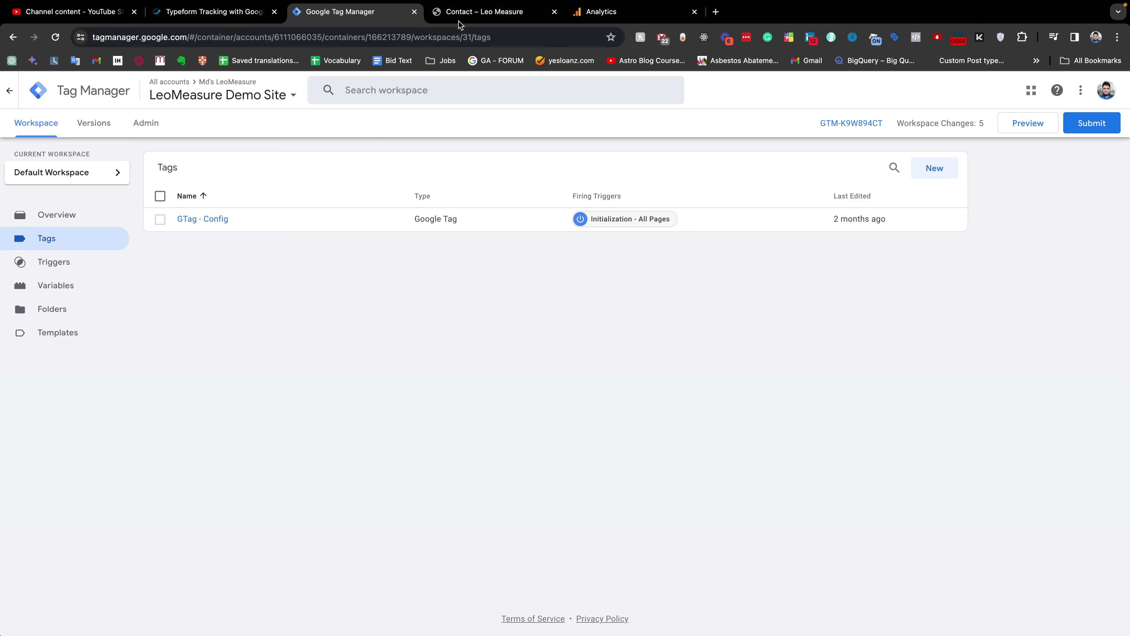
- Look over the Typeform embedded on the Contact page and check the Tag Manager workspace and Analytics
left_click(468, 17)
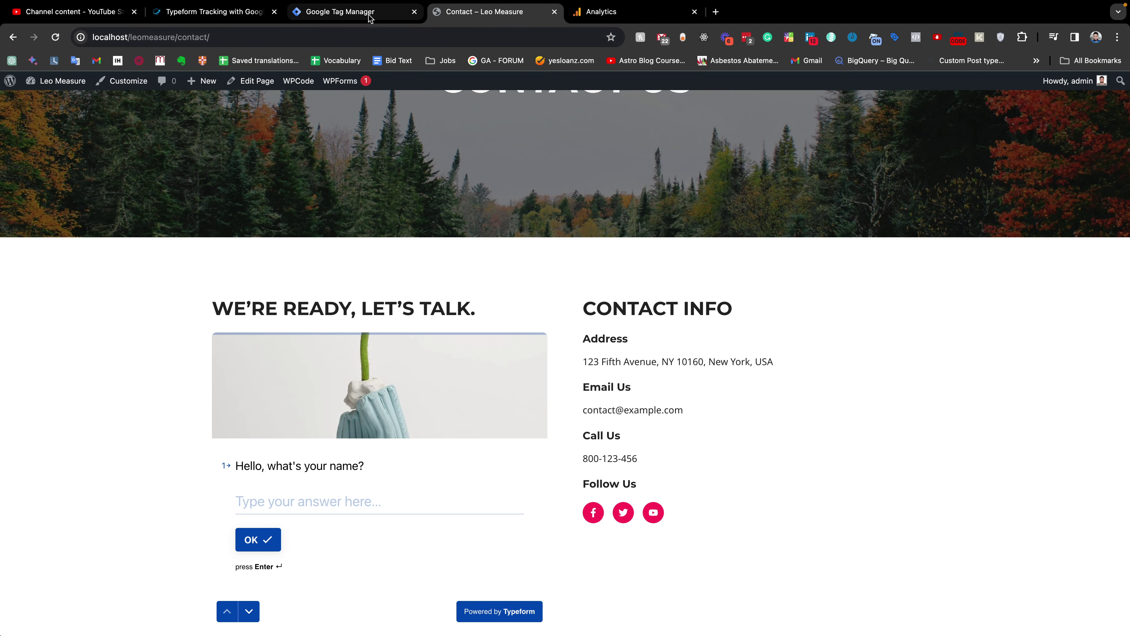
left_click(351, 12)
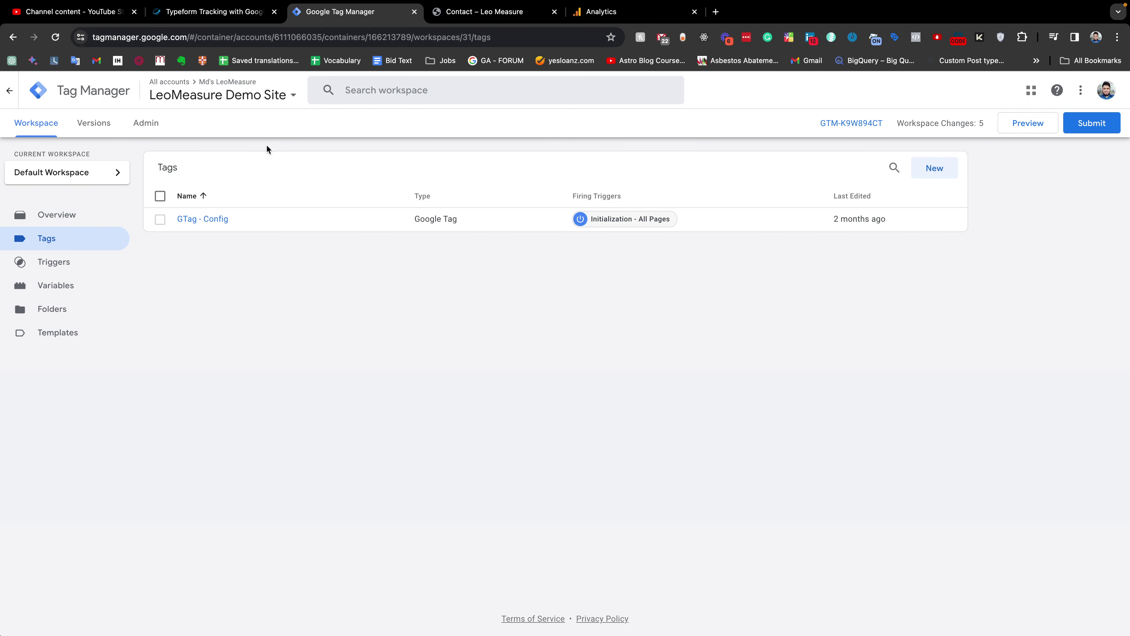
left_click(590, 14)
left_click(346, 12)
left_click(485, 13)
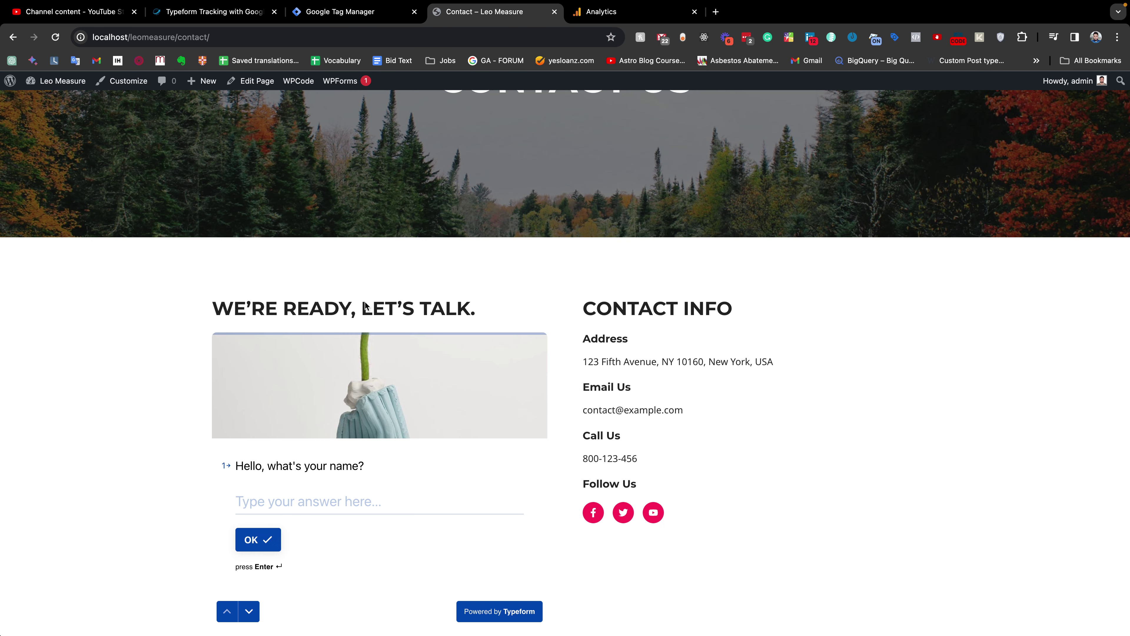
scroll(319, 297, "down", 2)
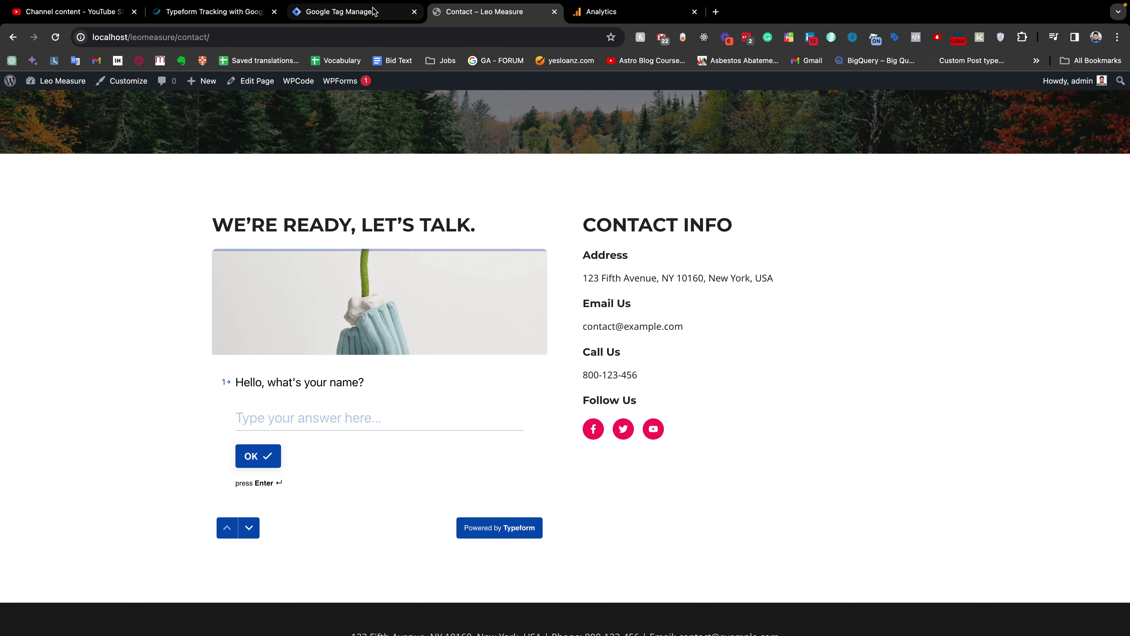
- Copy the Typeform GTM DataLayer code from the Typeform tracking article on leomeasure.com
left_click(365, 12)
left_click(213, 12)
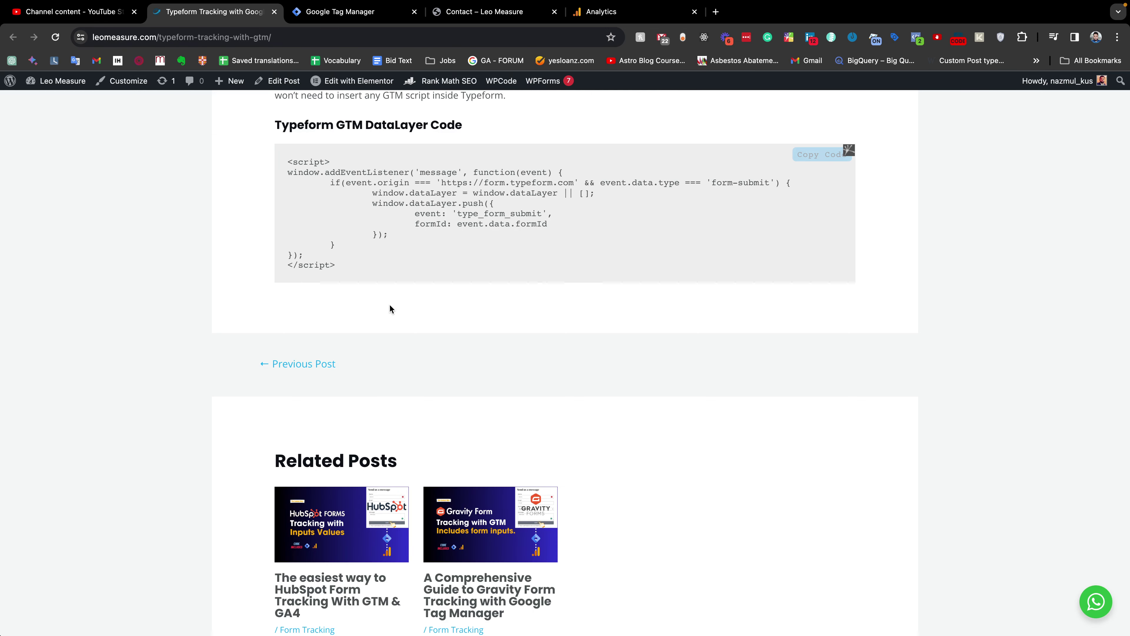
left_click(819, 155)
- Create a new tag in Tag Manager and name it "JS - TypeForm Submit DataLayer"
left_click(340, 12)
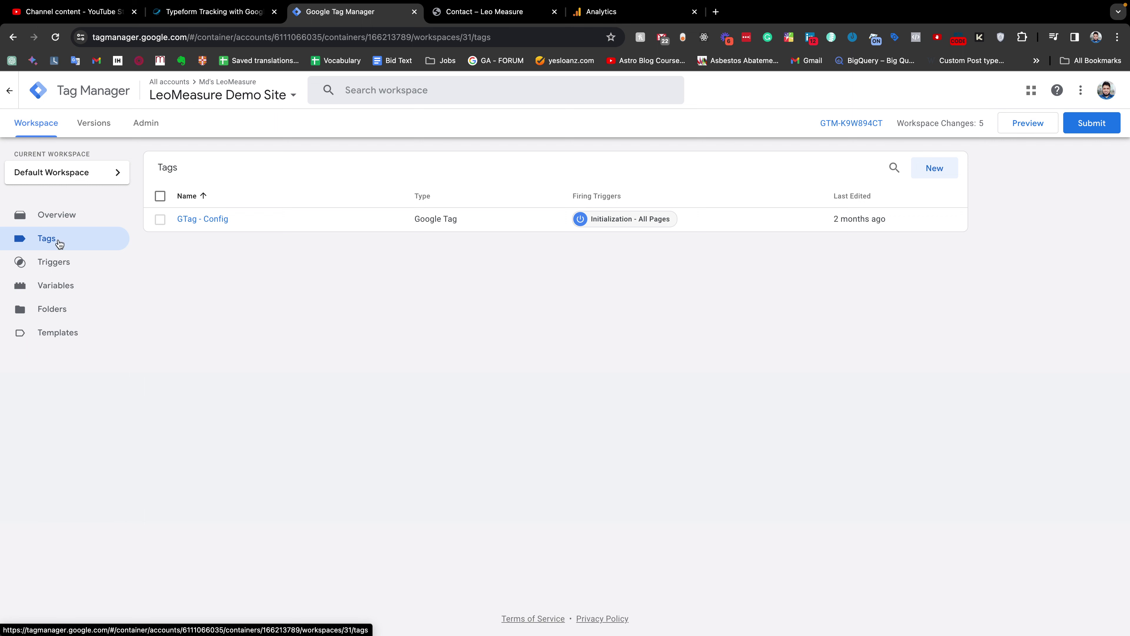
left_click(935, 169)
left_click(369, 89)
type("JS ")
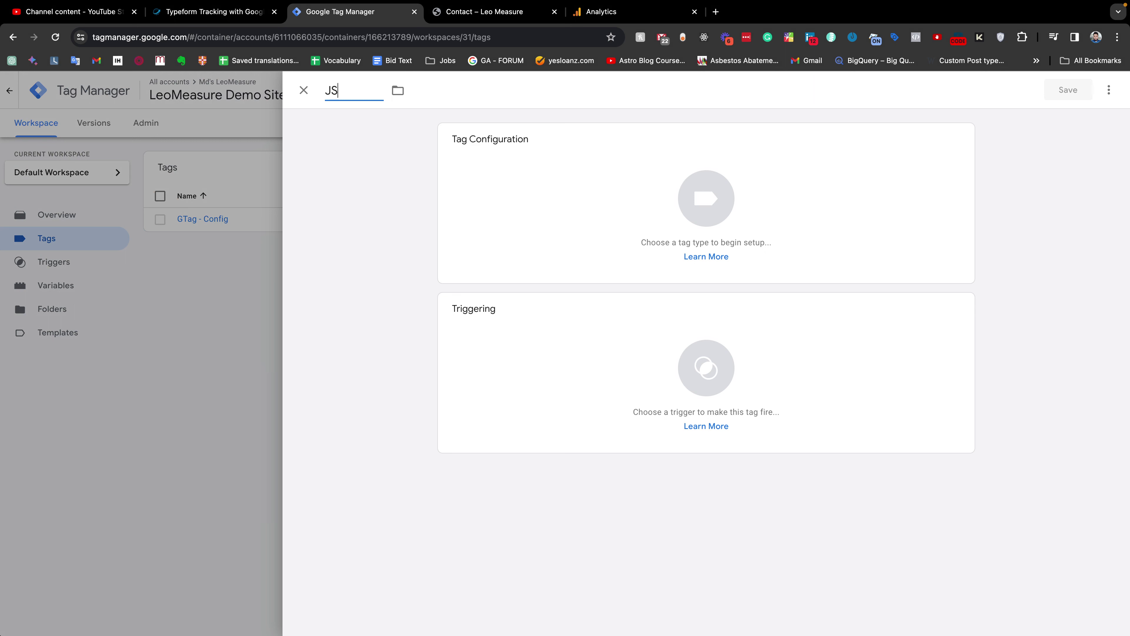
type("- ")
type("TypeForm")
type(" Submit")
type(" Dial")
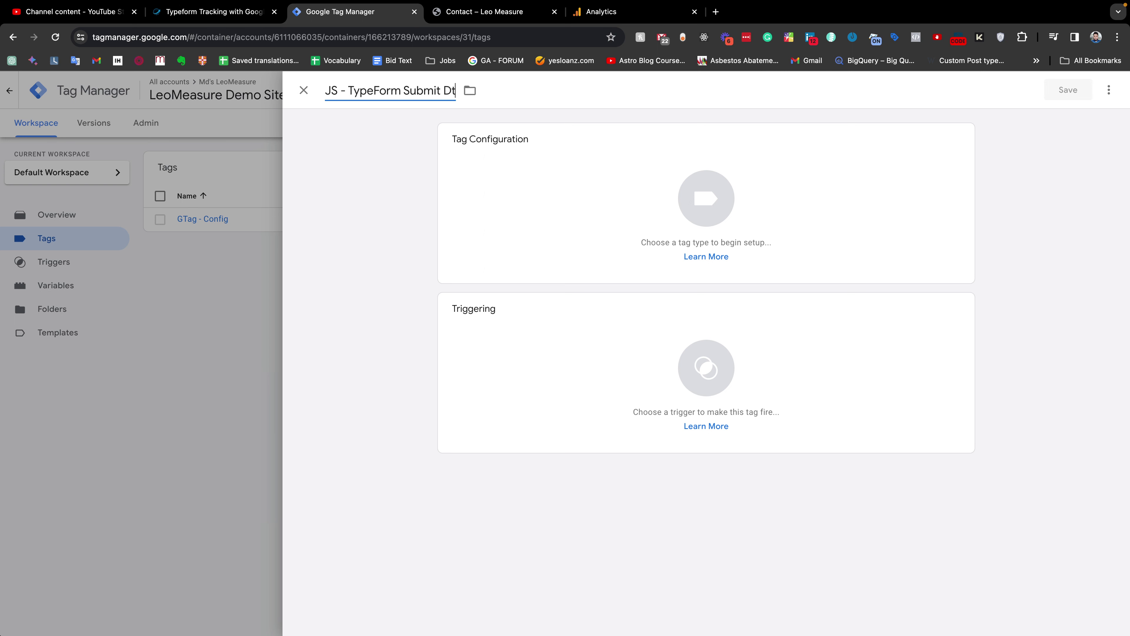
key("BackSpace")
key("BackSpace")
key("BackSpace")
type("ataLayer")
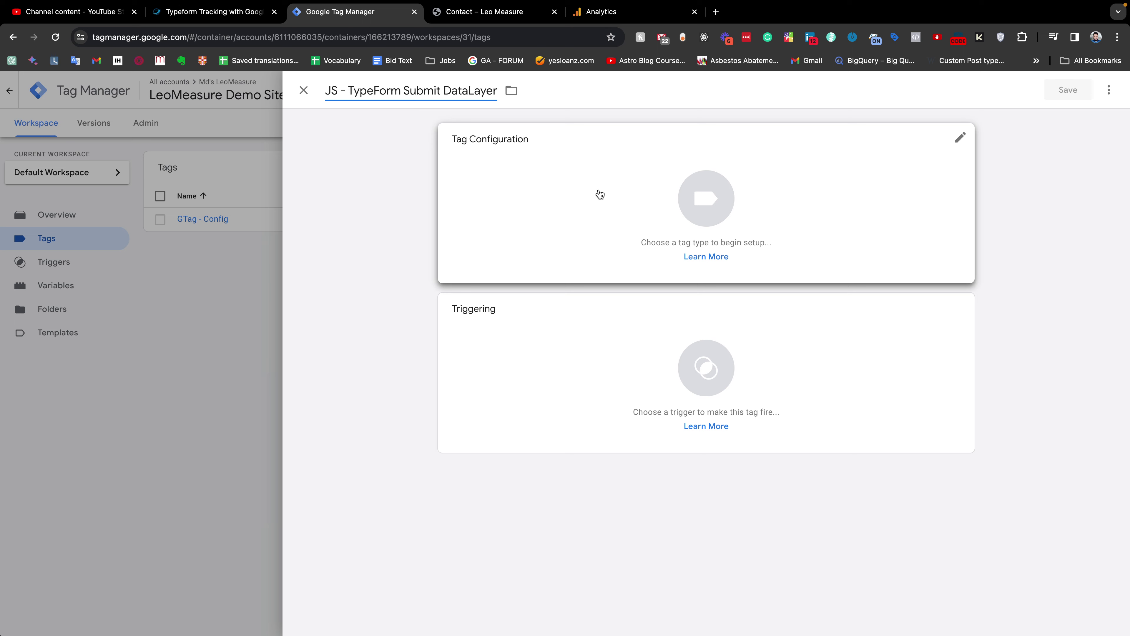
- Set the tag type to Custom HTML and paste the copied Typeform listener script as its HTML
left_click(699, 187)
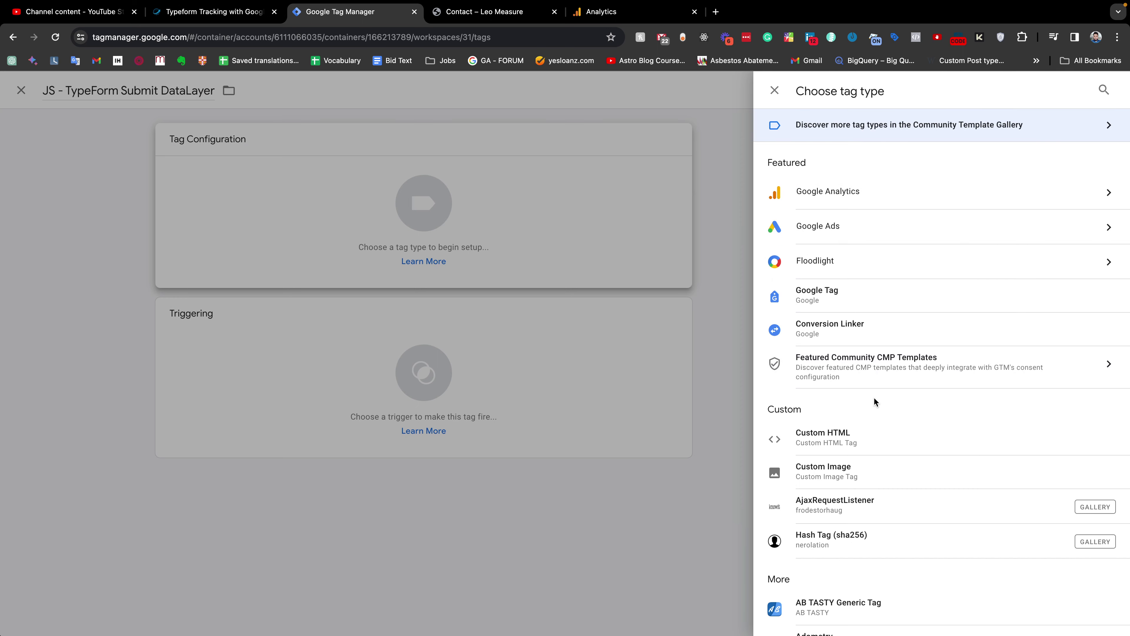
scroll(874, 397, "down", 1)
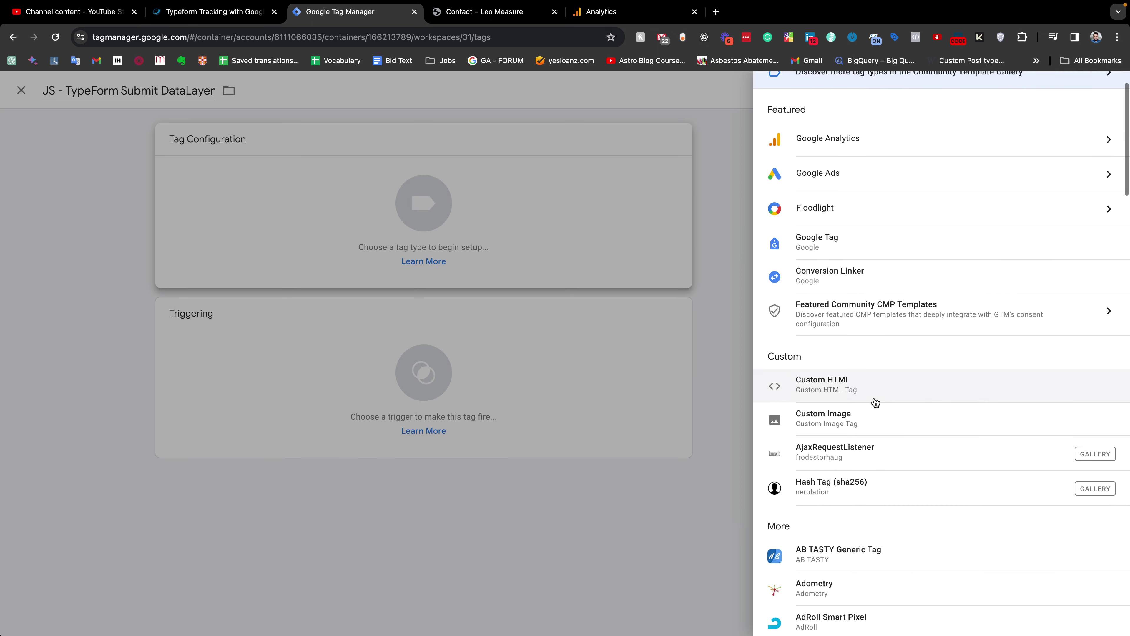
left_click(818, 382)
left_click(627, 314)
key("ctrl+v")
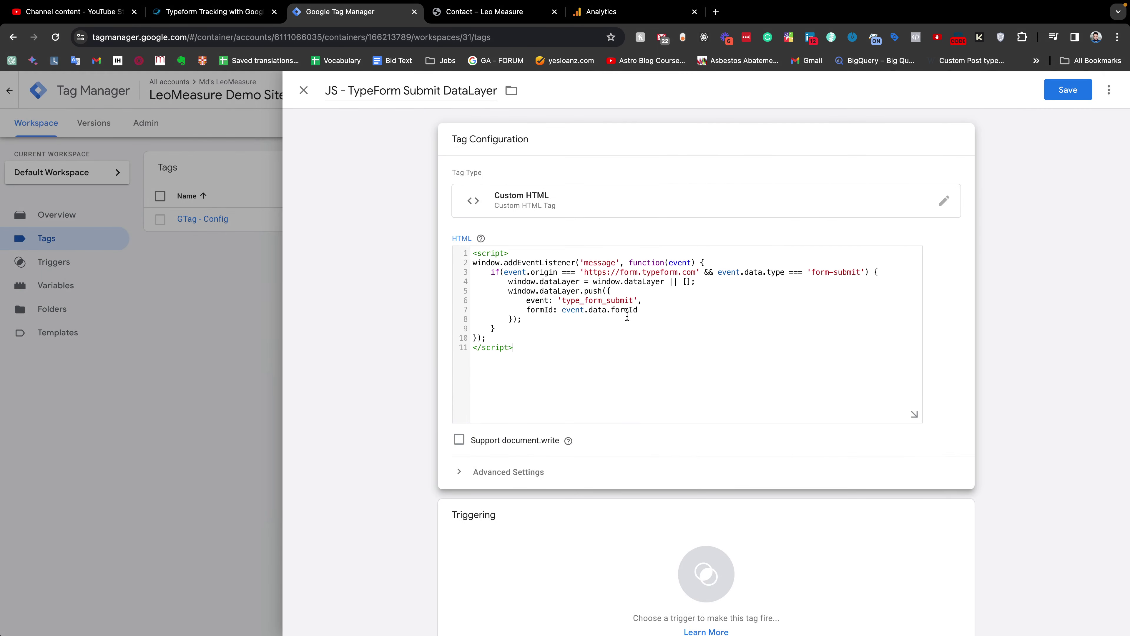
- Assign the All Pages trigger to the Custom HTML tag and save the tag
scroll(553, 313, "down", 1)
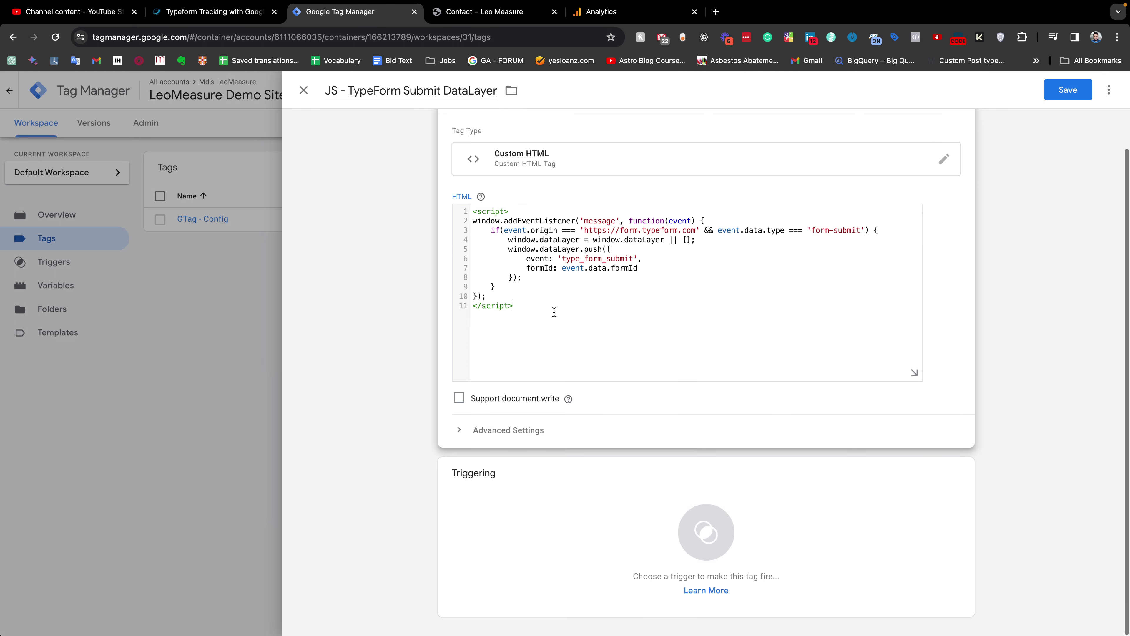
left_click(691, 527)
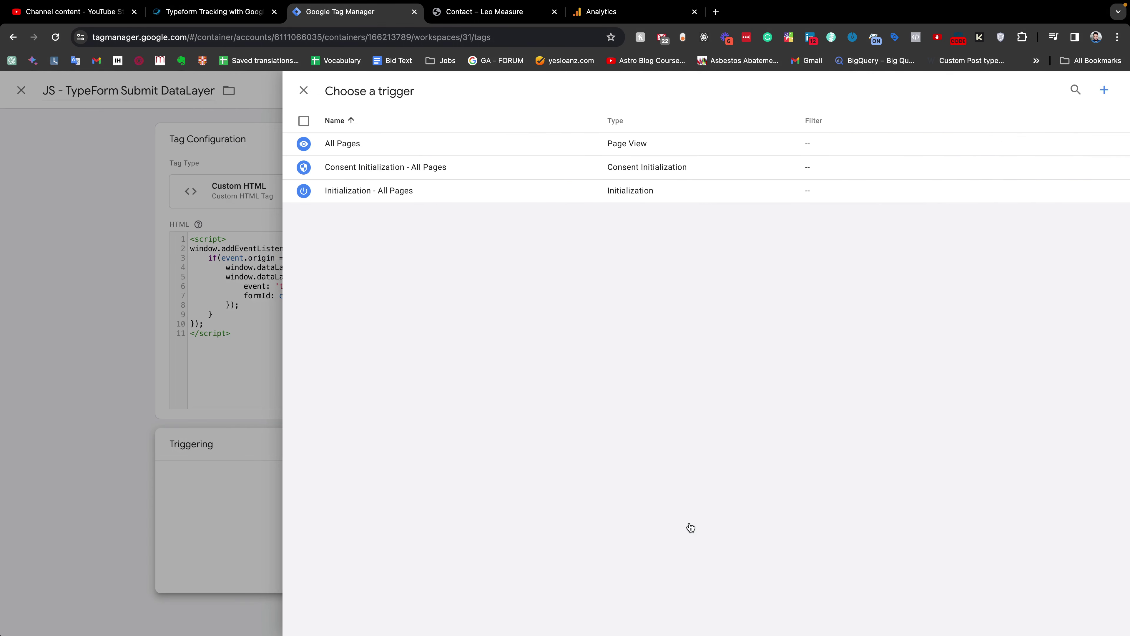
left_click(355, 145)
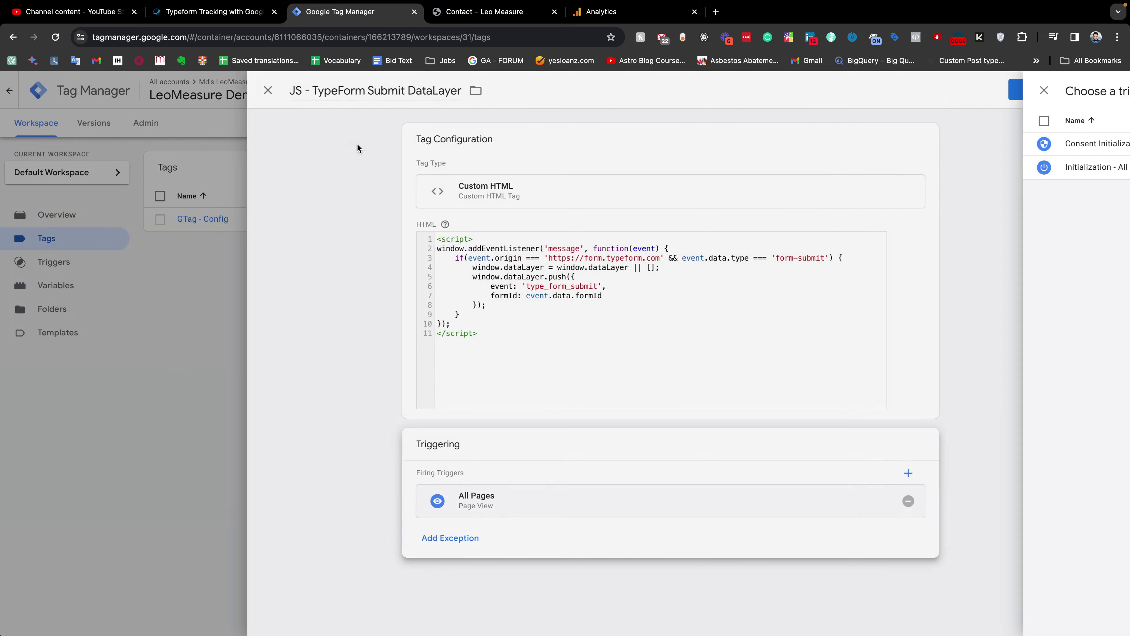
left_click(1072, 91)
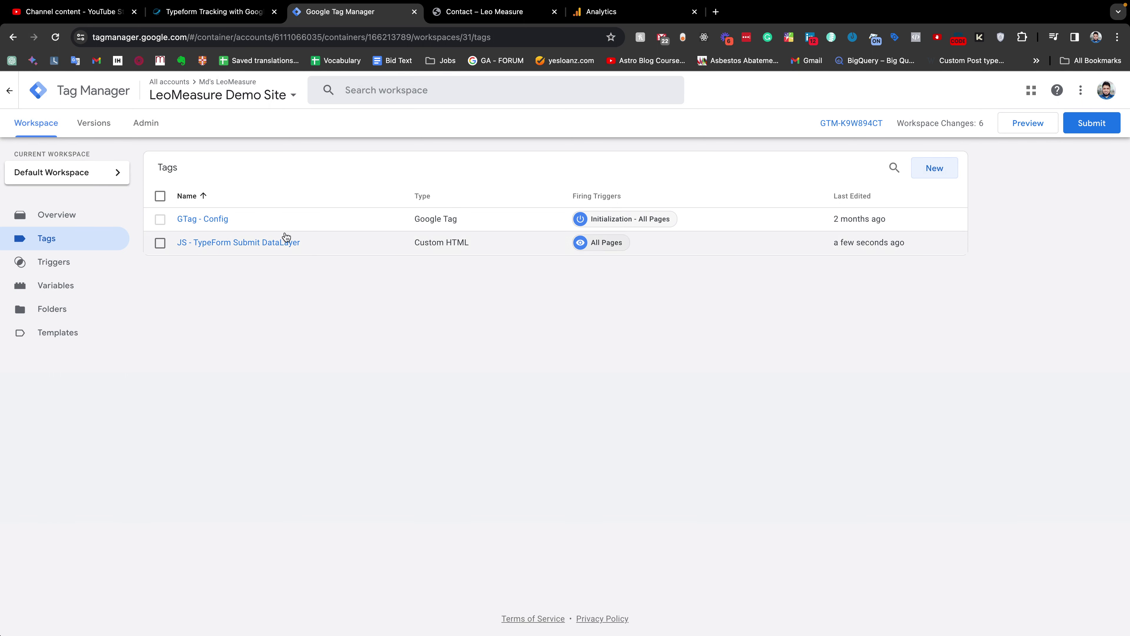
left_click(1036, 129)
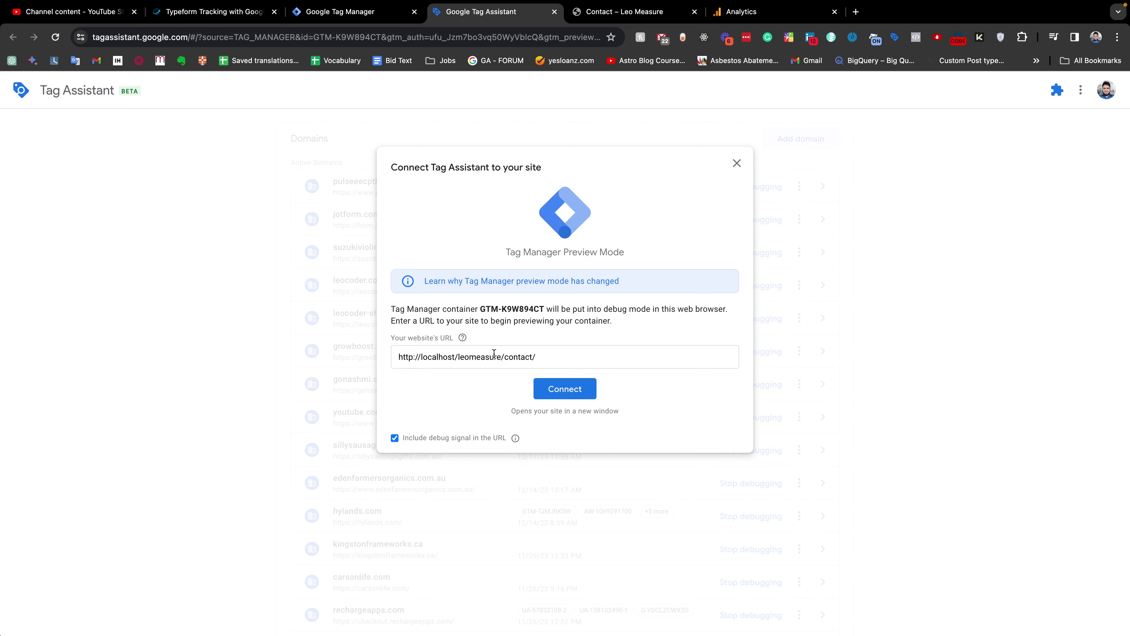
left_click(559, 387)
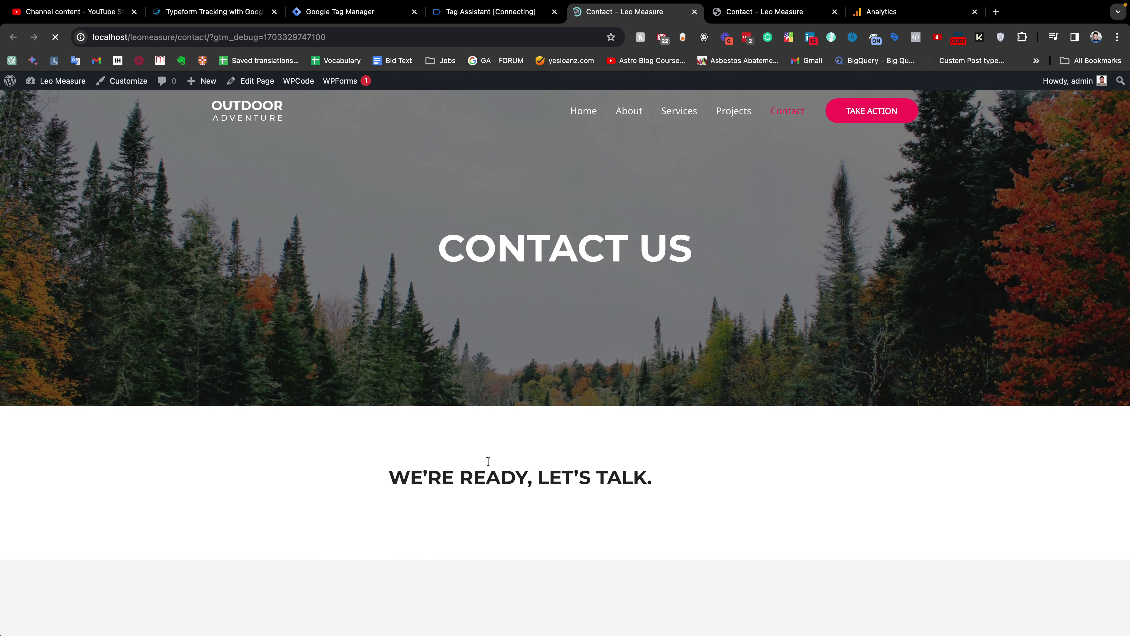
scroll(565, 335, "down", 4)
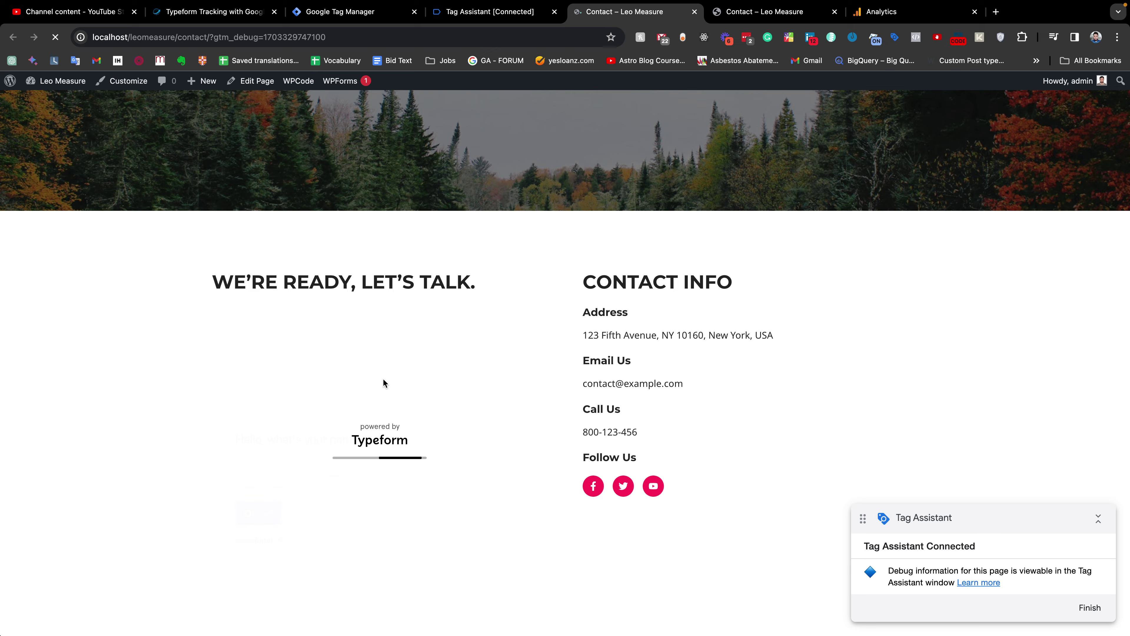
scroll(383, 378, "down", 2)
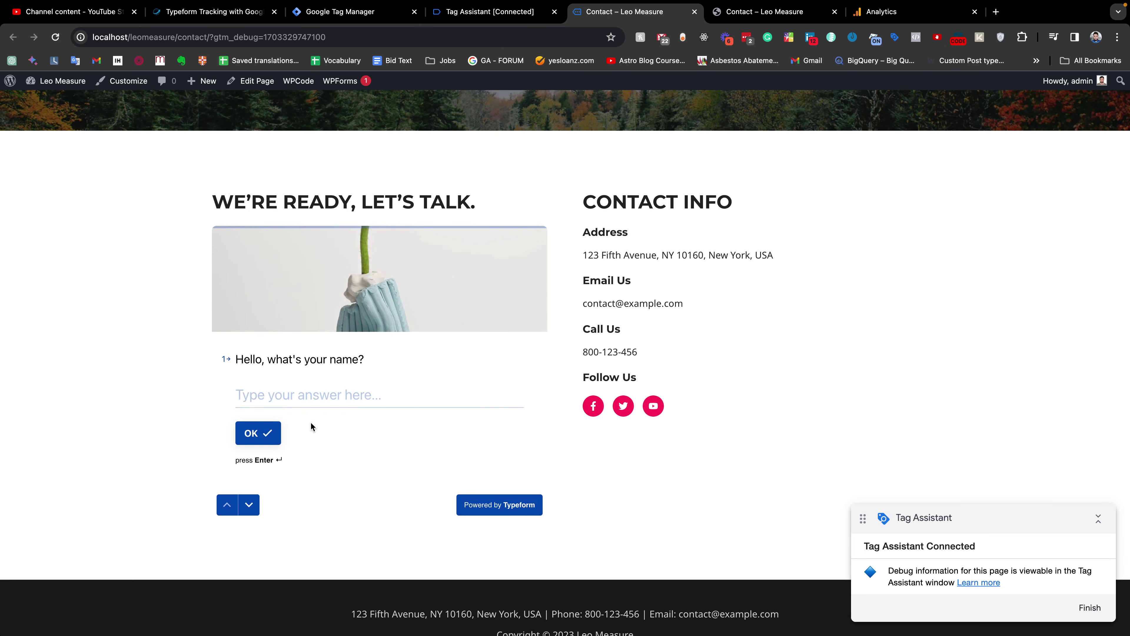
- Submit the Typeform with a first name, "Test" for question 2, "Terrific!" for question 3 and "Test Ans" for question 4
left_click(284, 400)
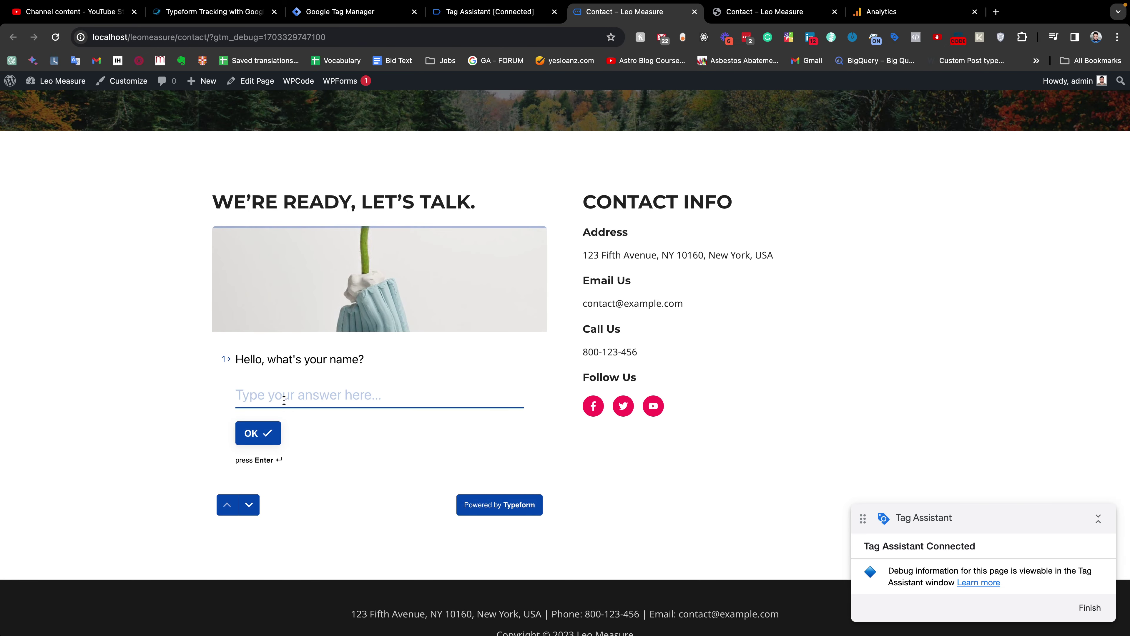
type("Hasen")
key("Return")
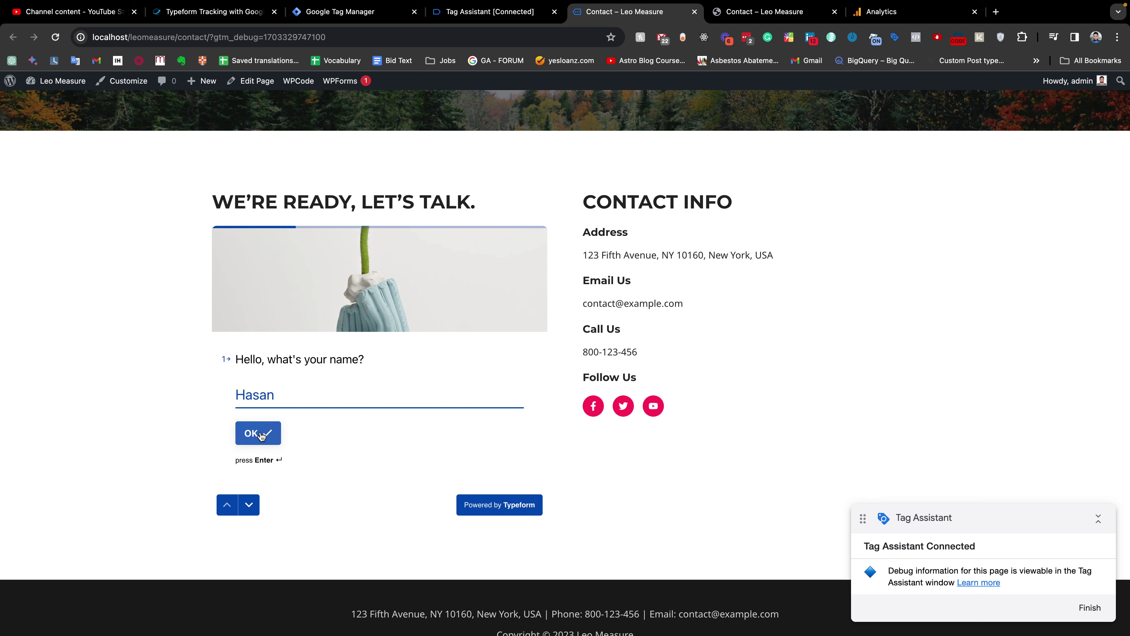
type("Test")
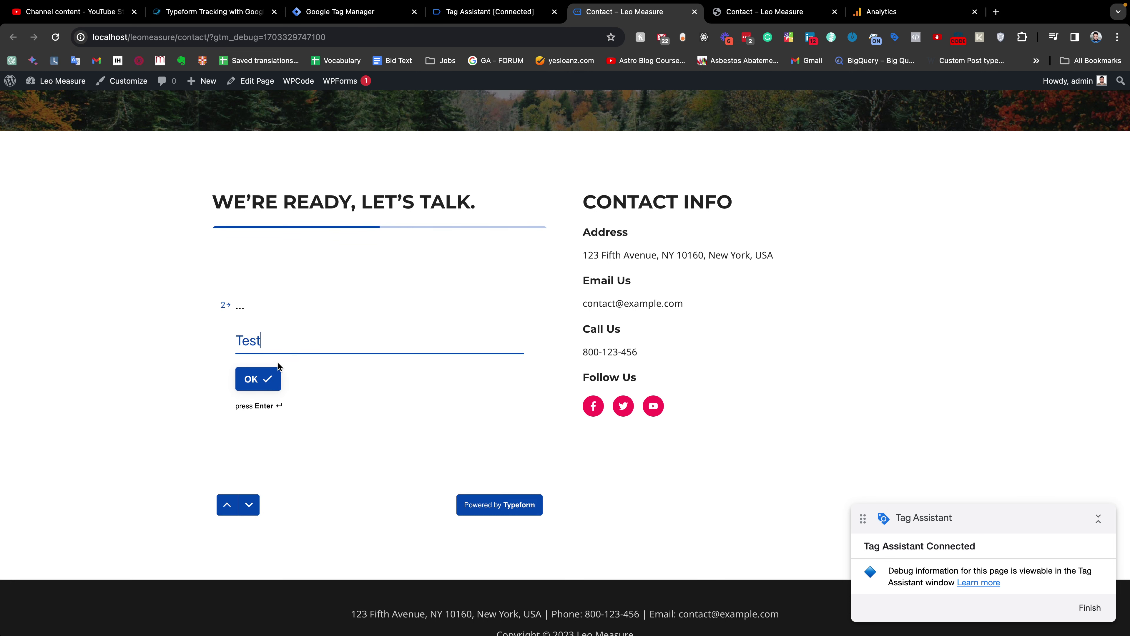
left_click(260, 378)
left_click(311, 342)
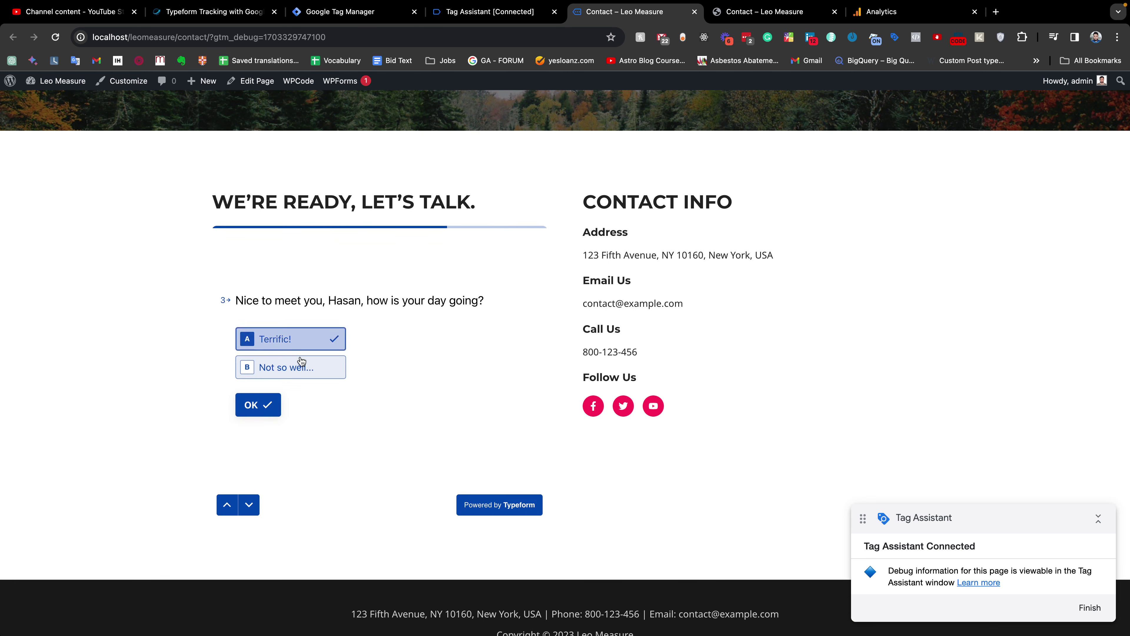
left_click(263, 400)
type("Test Ans")
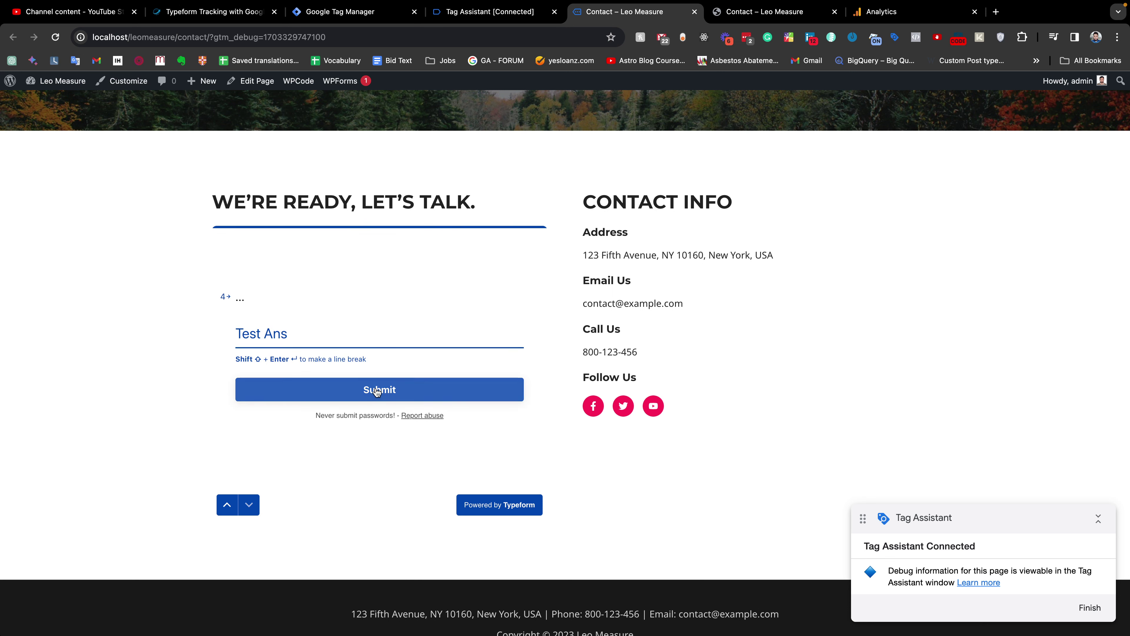
left_click(383, 389)
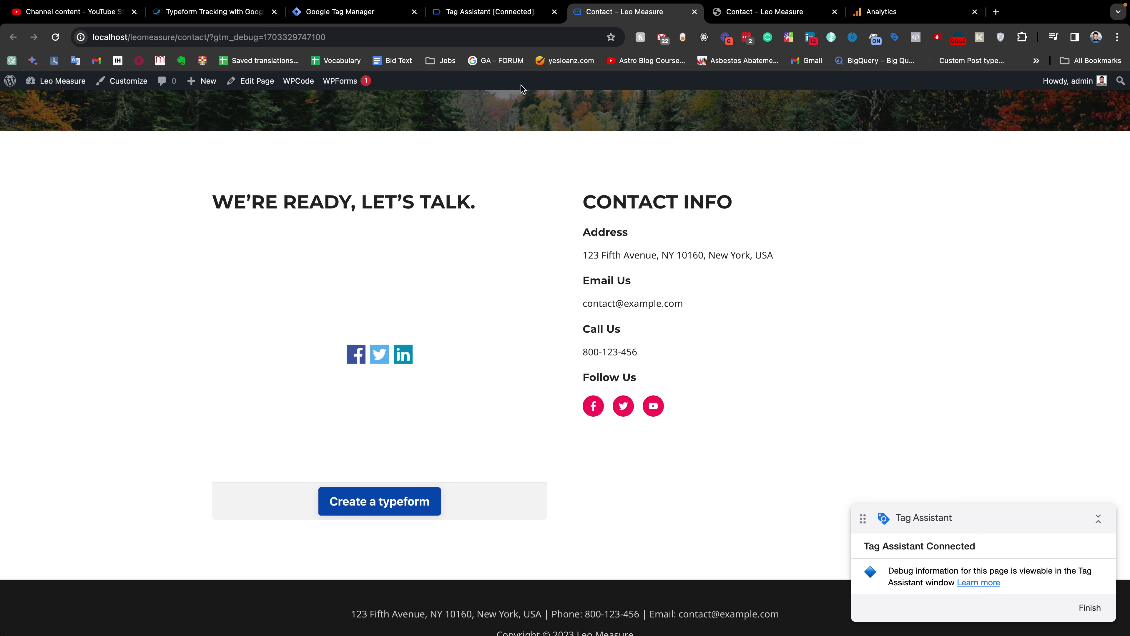
- Examine the type_form_submit event in Tag Assistant, expanding its API call to check the event name and formId parameter
left_click(522, 13)
left_click(567, 292)
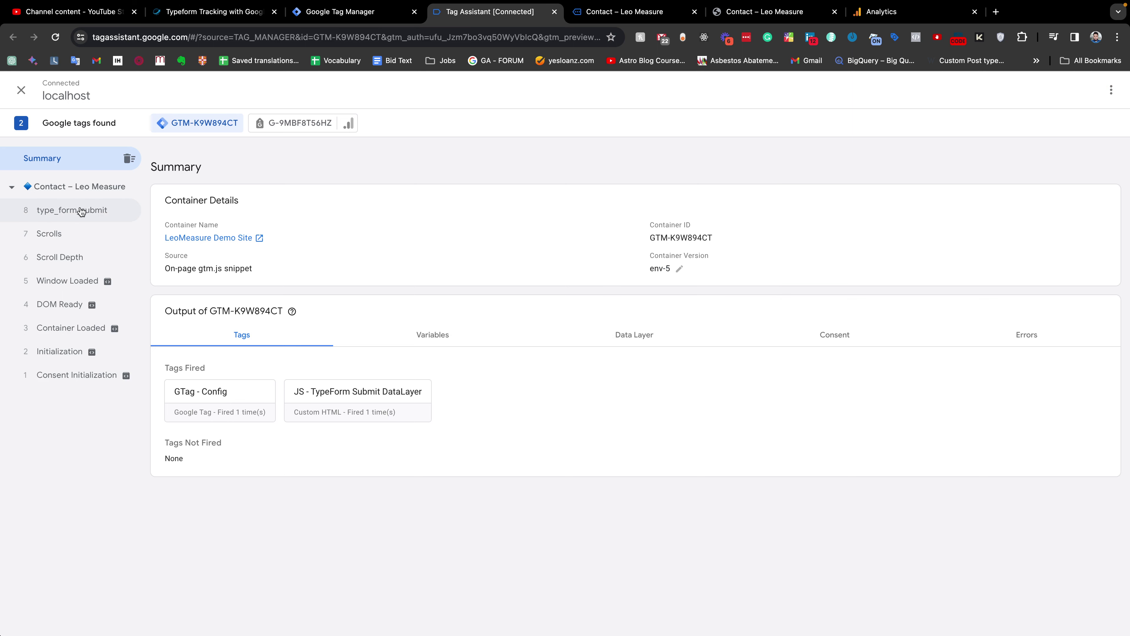
left_click(55, 219)
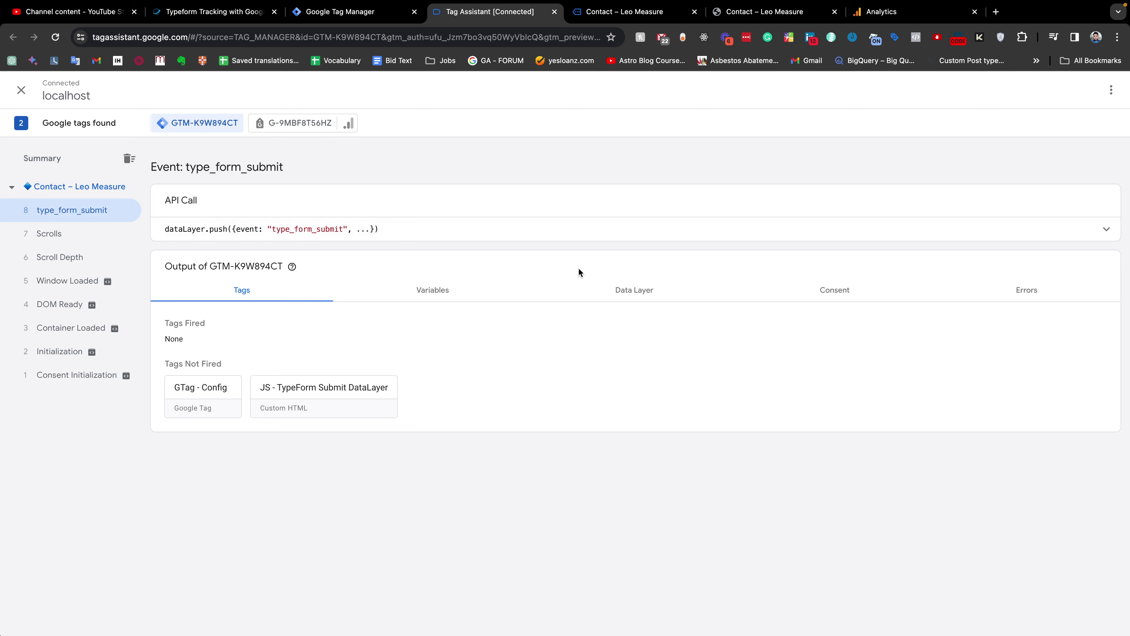
left_click(896, 236)
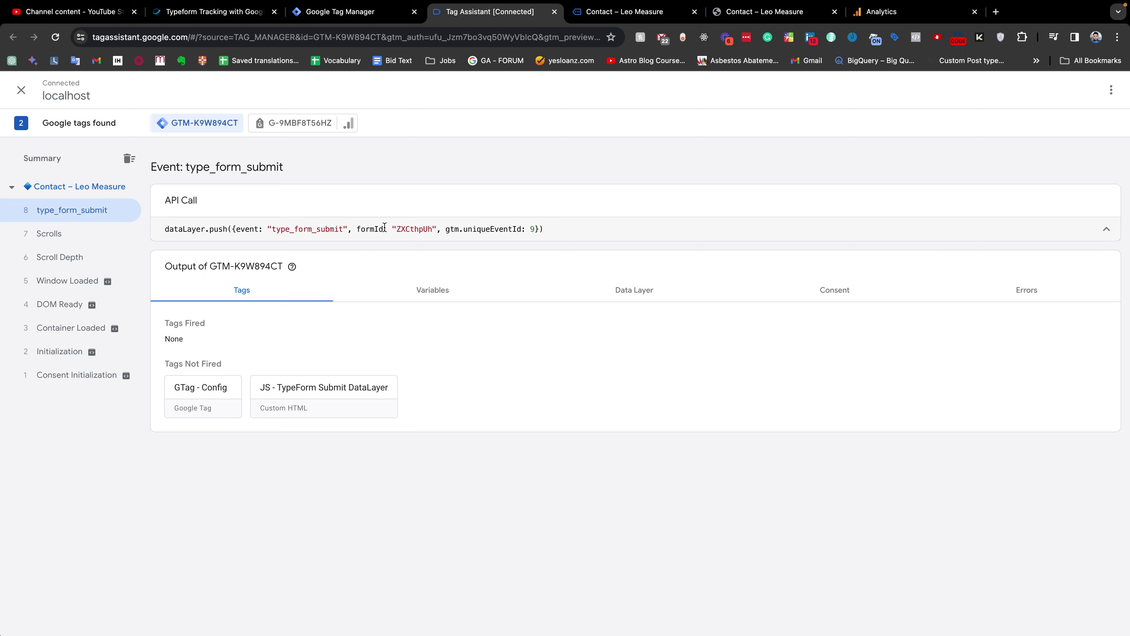
left_click_drag(382, 230, 361, 230)
left_click(271, 231)
left_click_drag(273, 230, 342, 230)
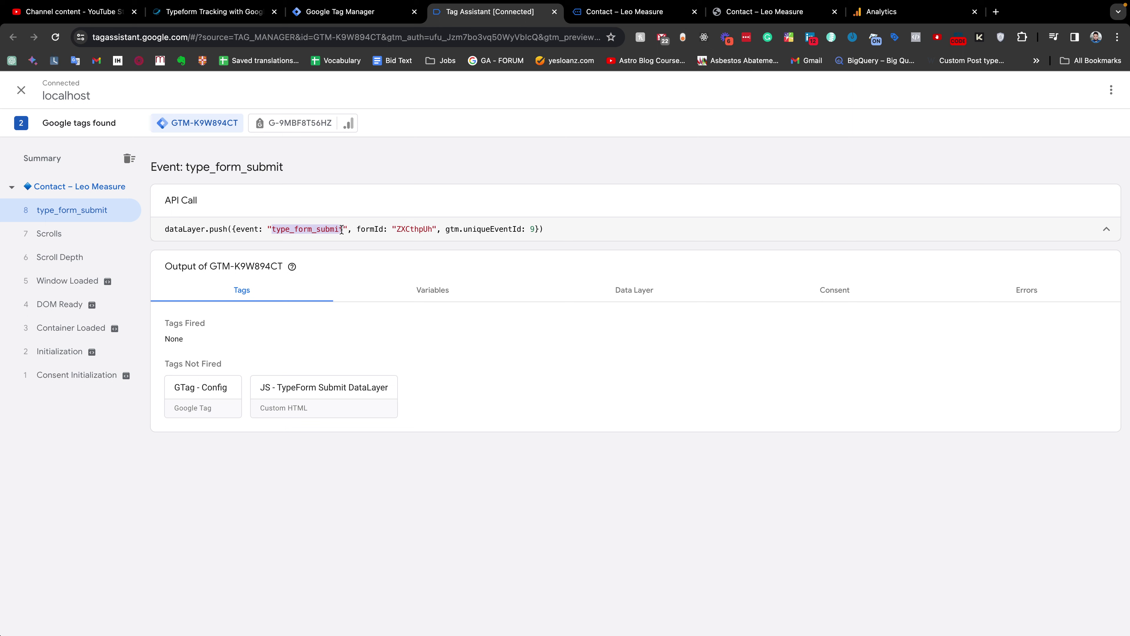
double_click(313, 228)
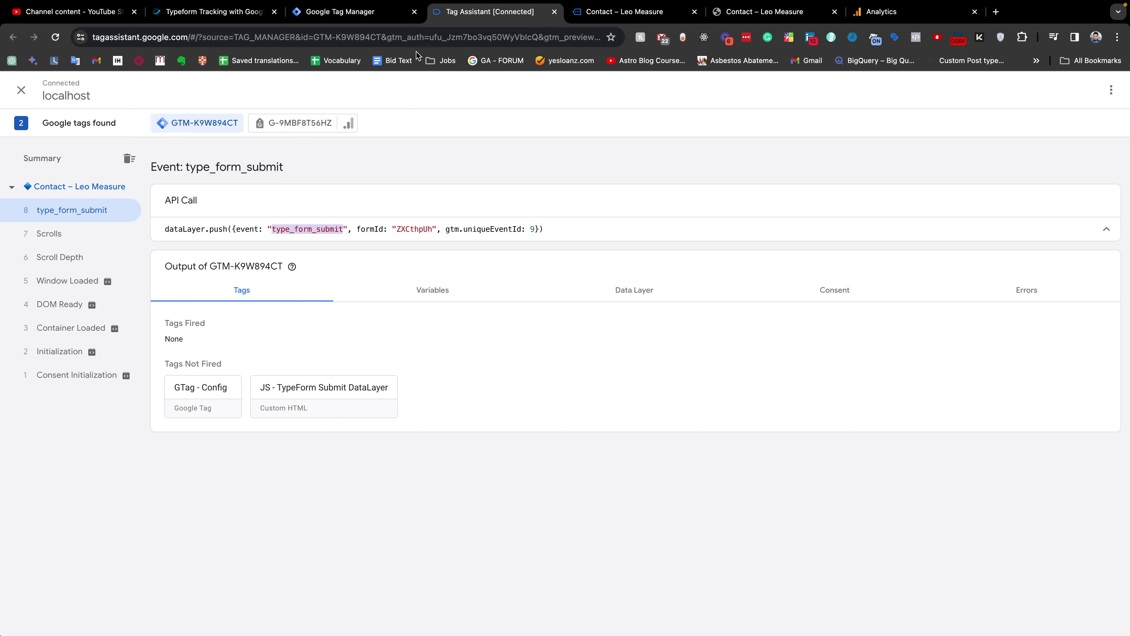
- Open the workspace's variables in Tag Manager, taking the formId key from the event's API call in Tag Assistant
left_click(342, 15)
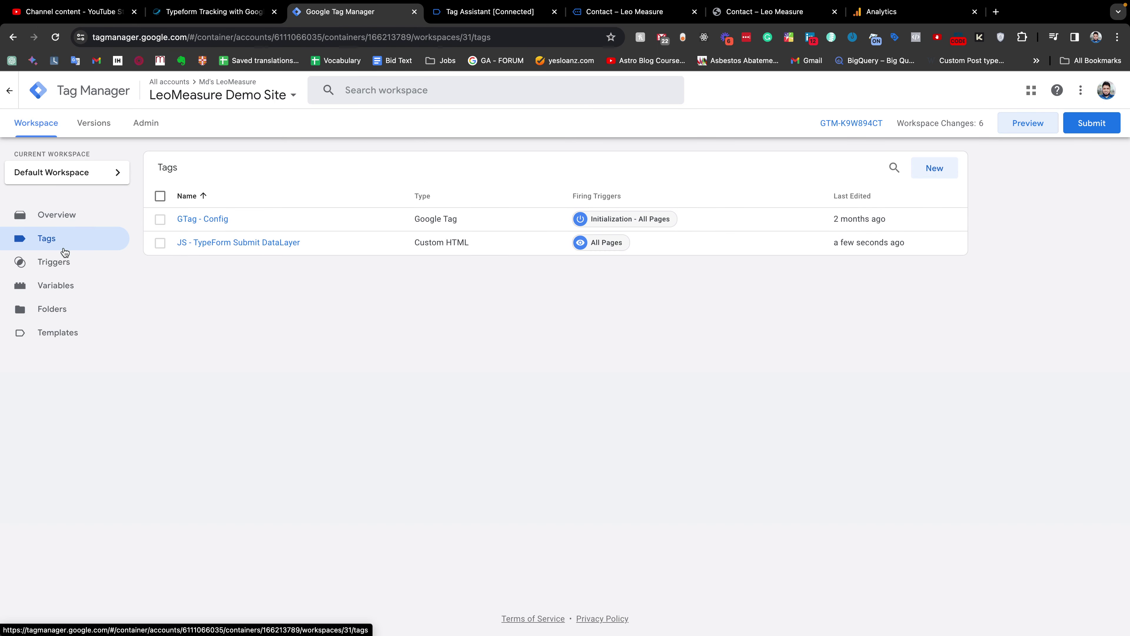
left_click(51, 286)
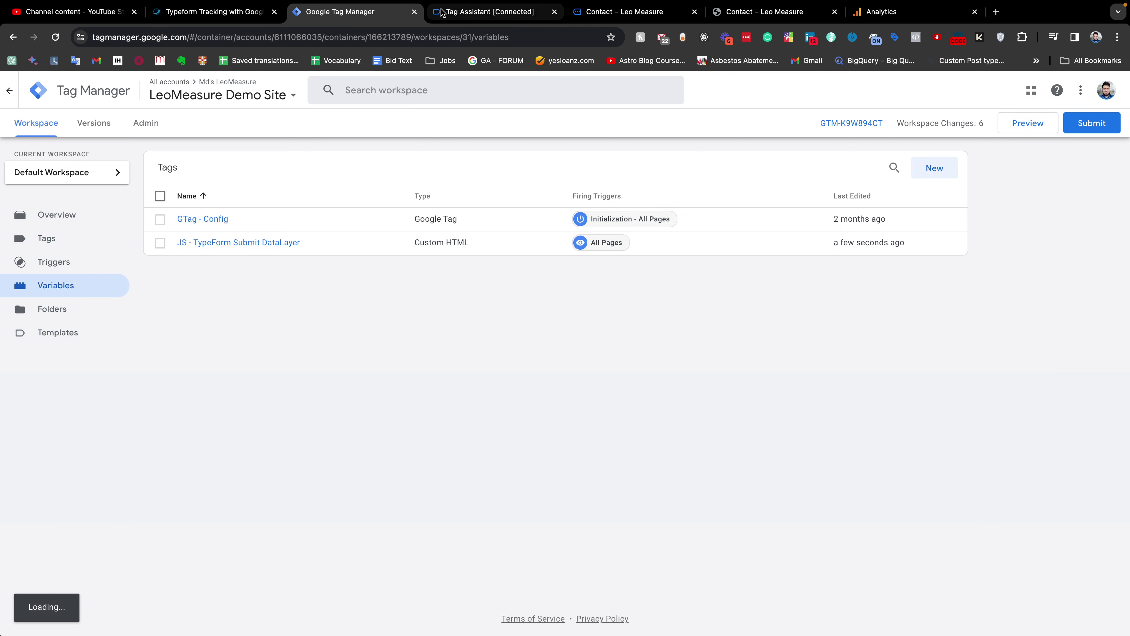
left_click(489, 12)
double_click(363, 228)
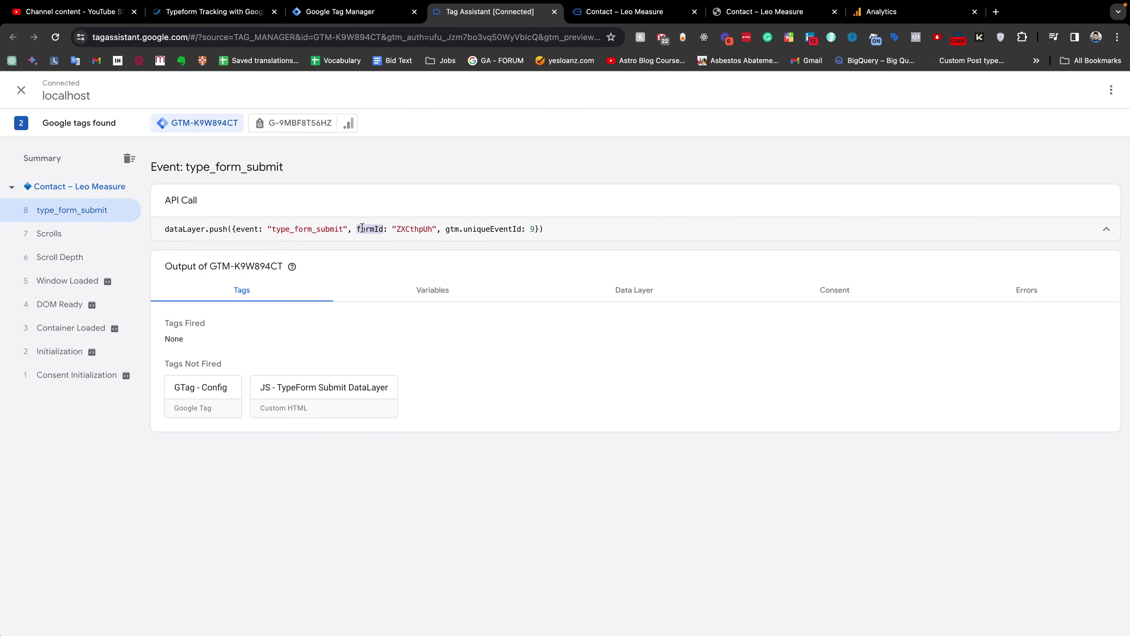
left_click(352, 12)
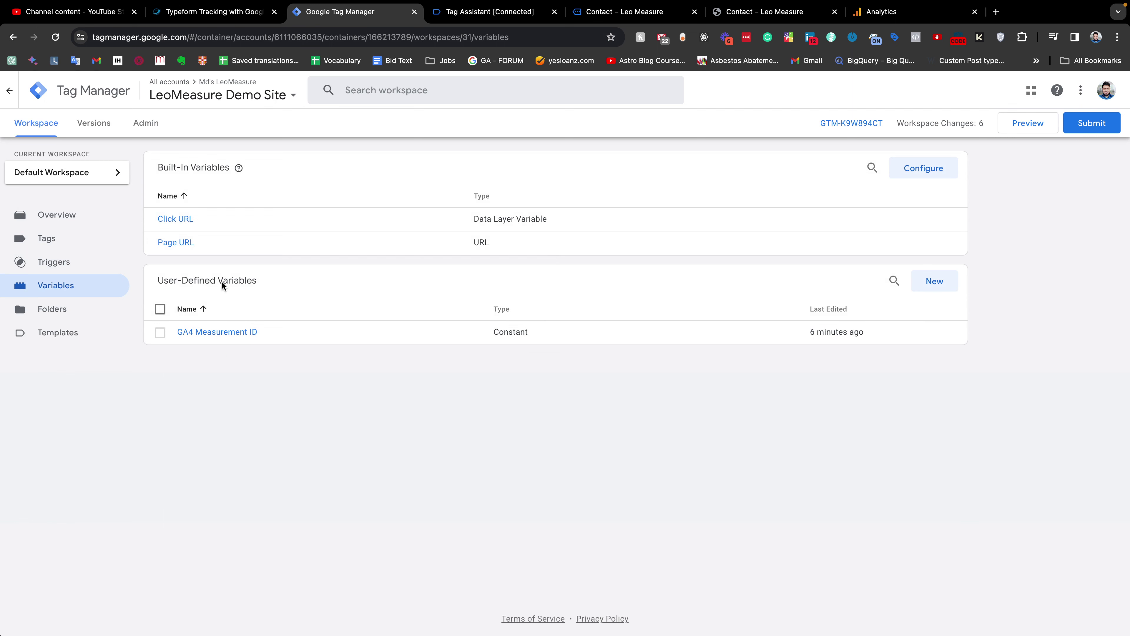
- Create a new user-defined variable named "dlv - formID" with the Data Layer Variable type
left_click(932, 282)
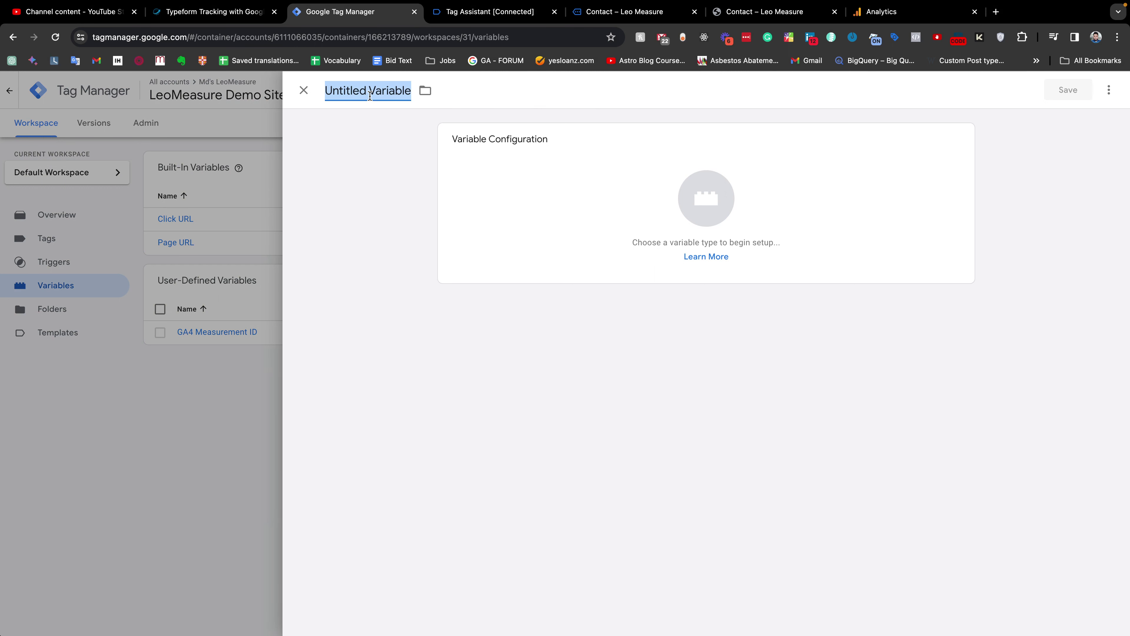
type("dlv")
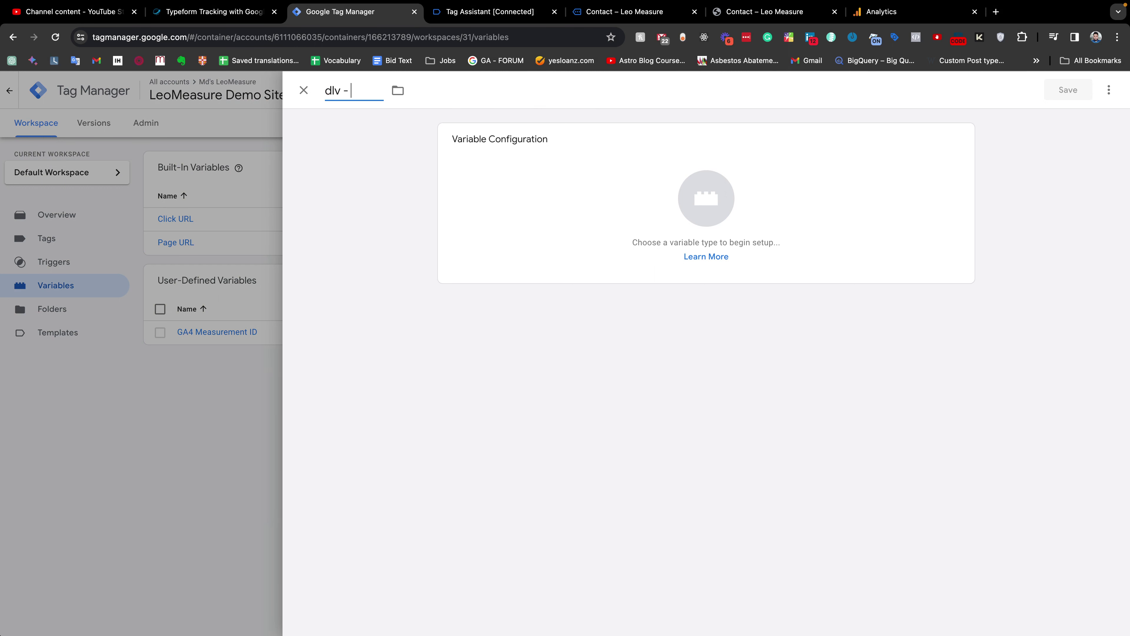
type(" - formID")
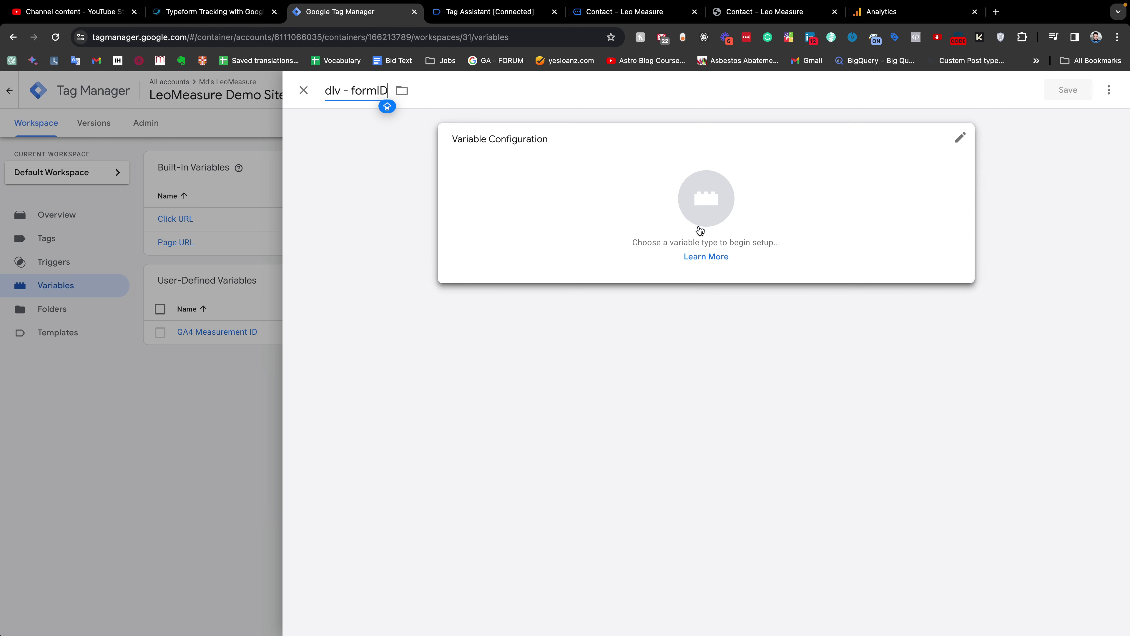
left_click(705, 196)
scroll(846, 379, "down", 3)
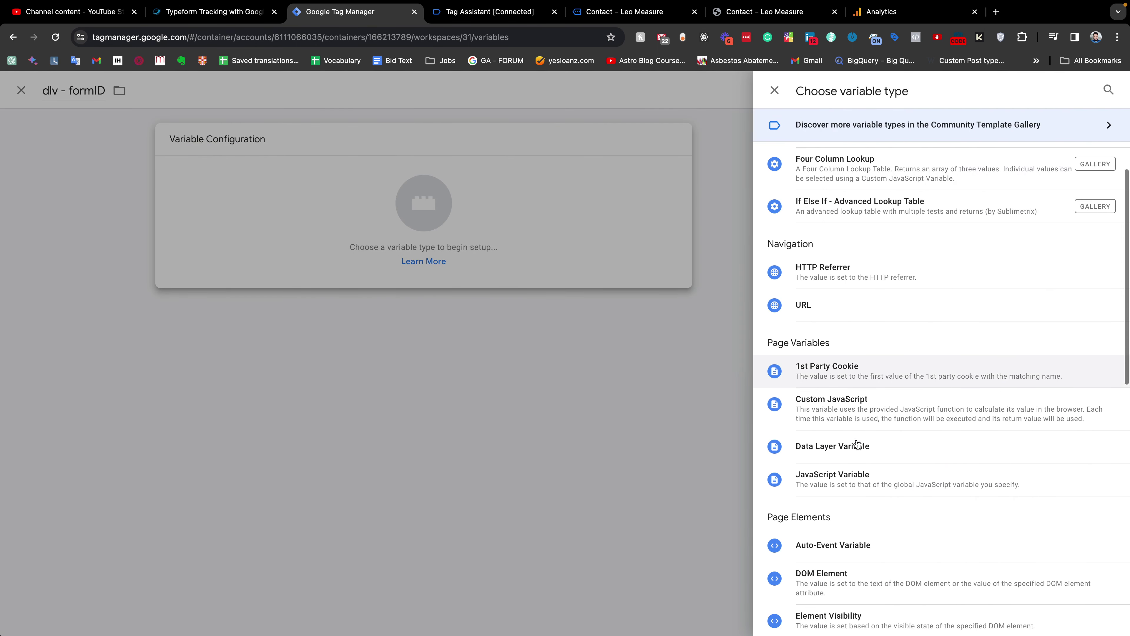
left_click(832, 440)
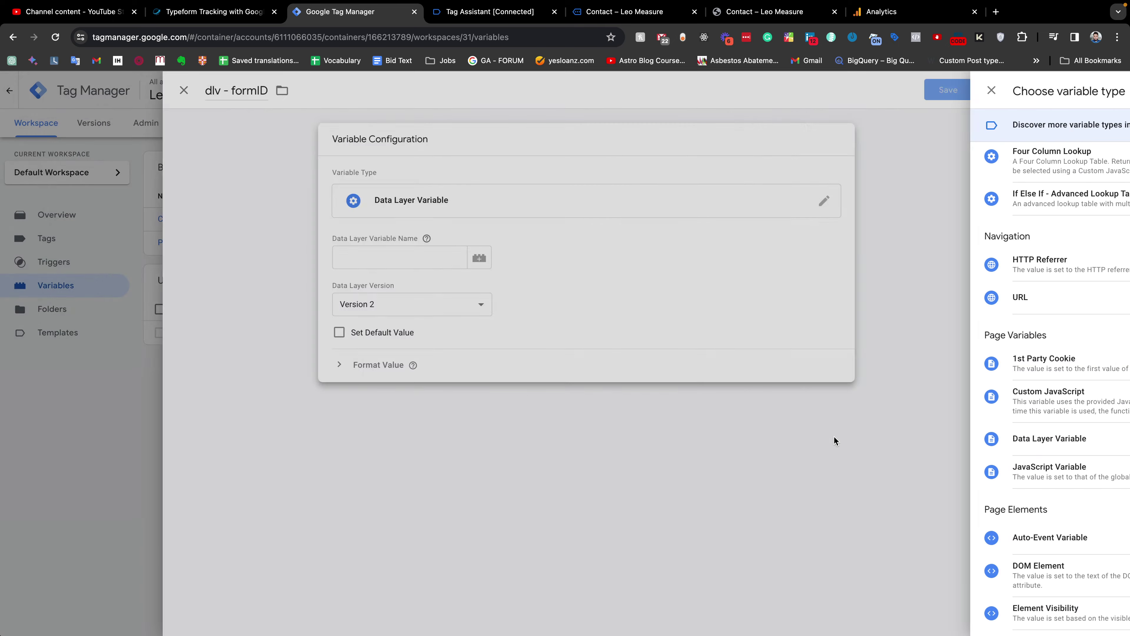
- Examine the type_form_submit event in Tag Assistant, comparing the formId key and value in its API call and data layer values
left_click(503, 13)
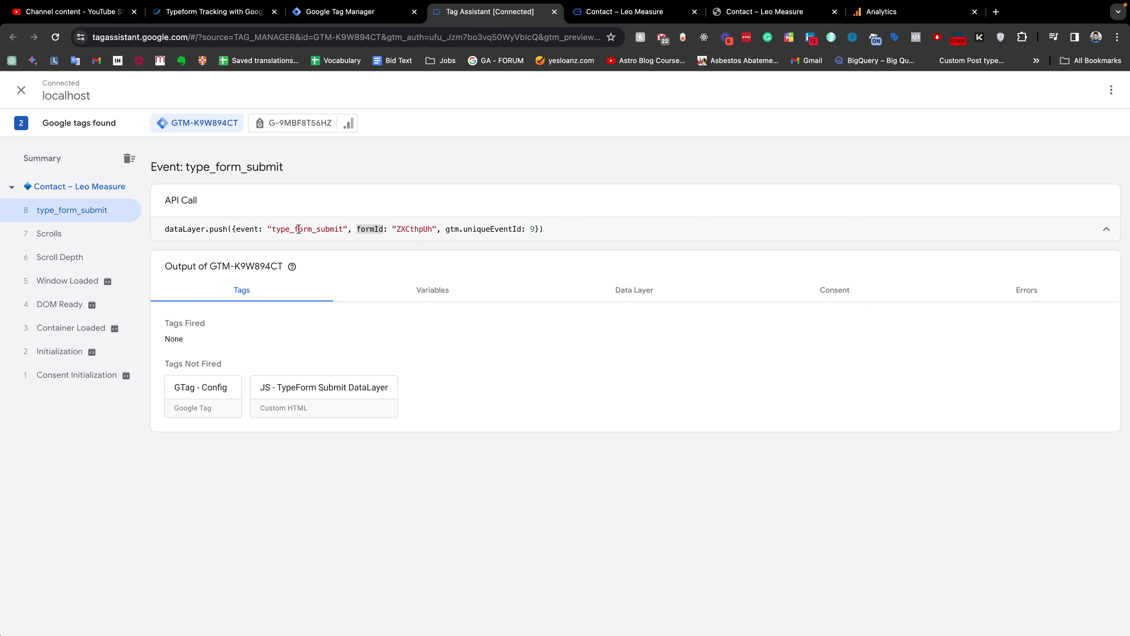
left_click_drag(236, 228, 544, 230)
double_click(373, 229)
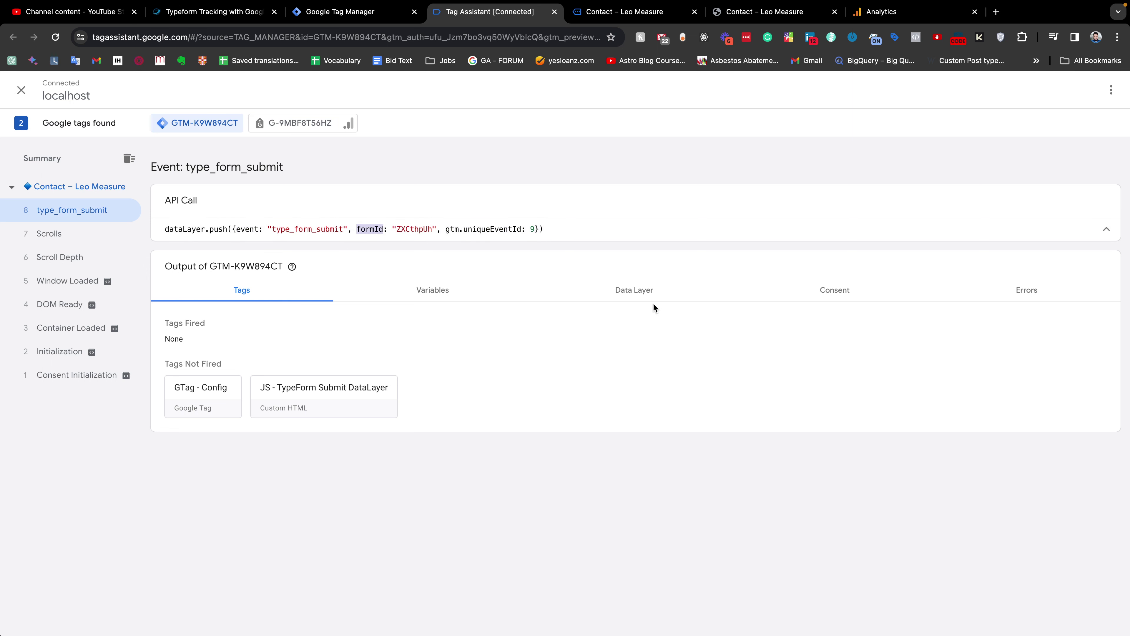
left_click(621, 298)
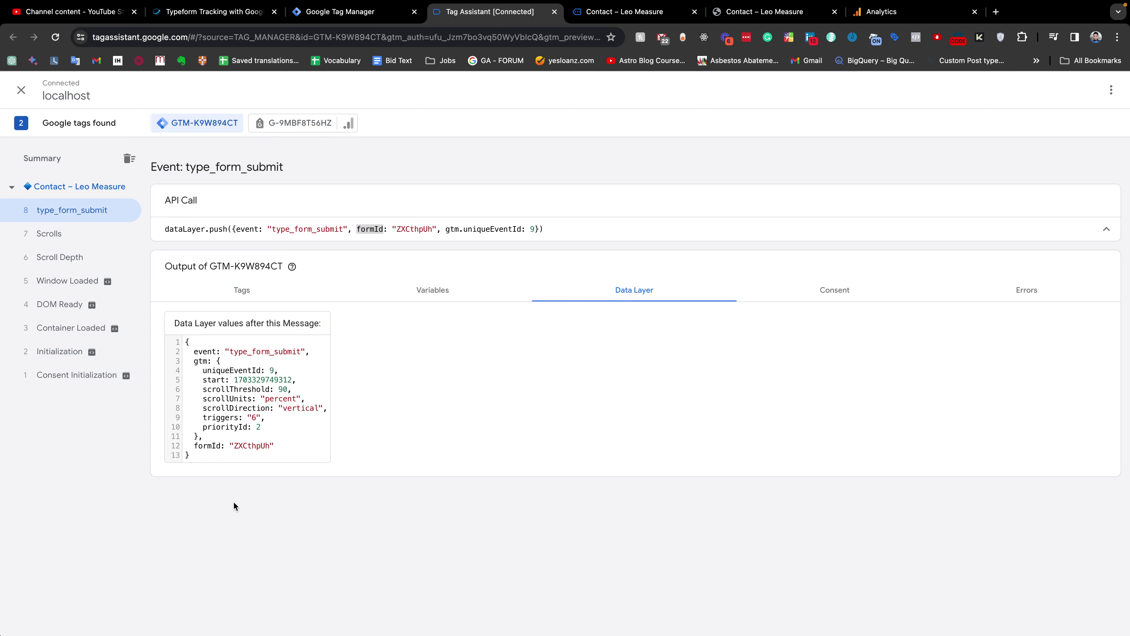
left_click(187, 339)
left_click_drag(270, 445, 194, 445)
left_click_drag(188, 342, 220, 361)
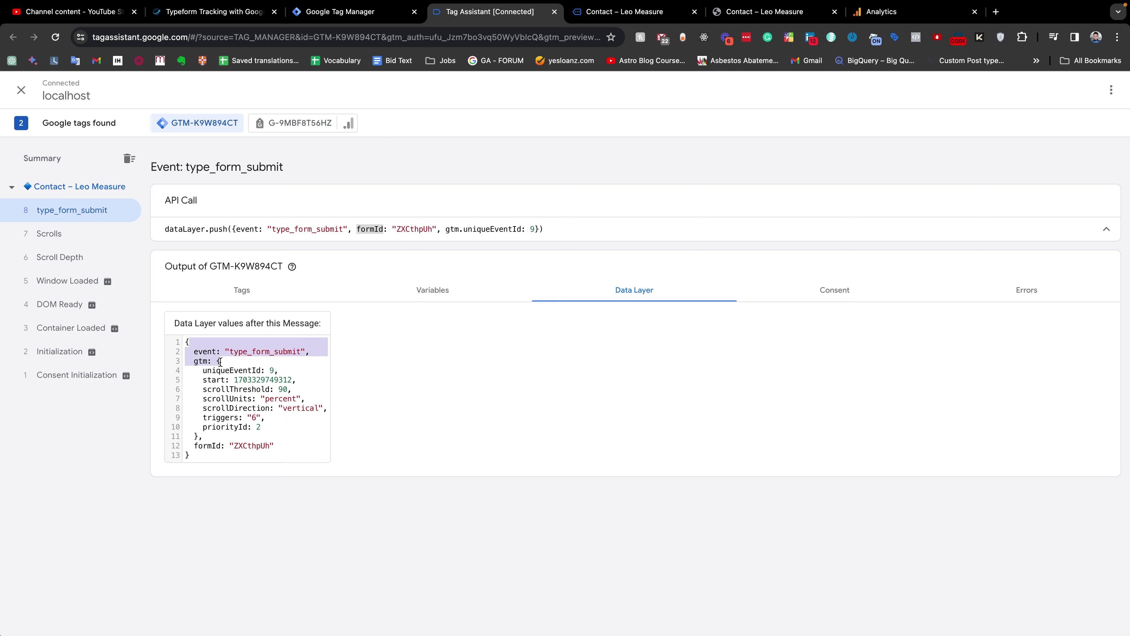
double_click(200, 444)
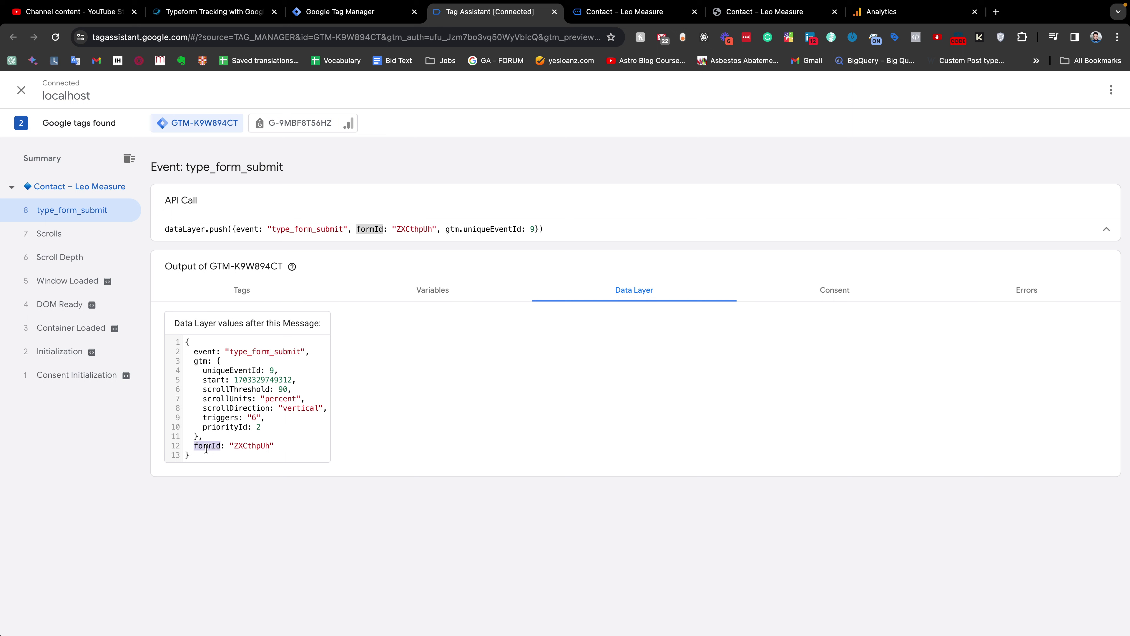
left_click_drag(269, 445, 234, 446)
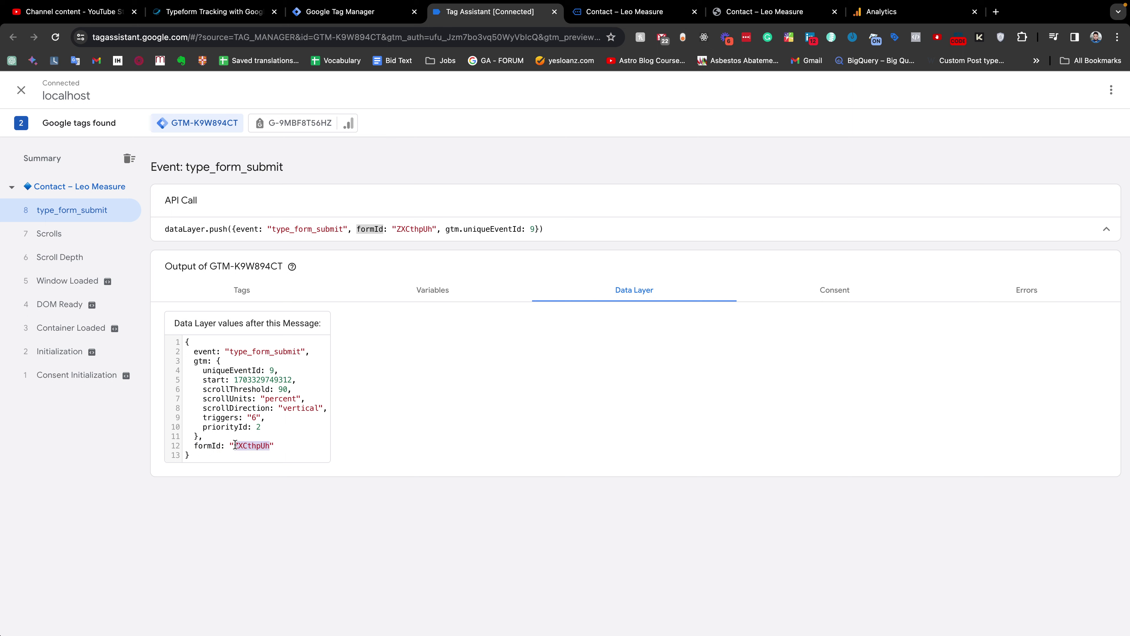
- Copy the formId key from Tag Assistant as the variable's data layer variable name in Tag Manager, and save the variable
double_click(204, 445)
key("ctrl+c")
left_click(356, 14)
left_click(503, 259)
key("ctrl+v")
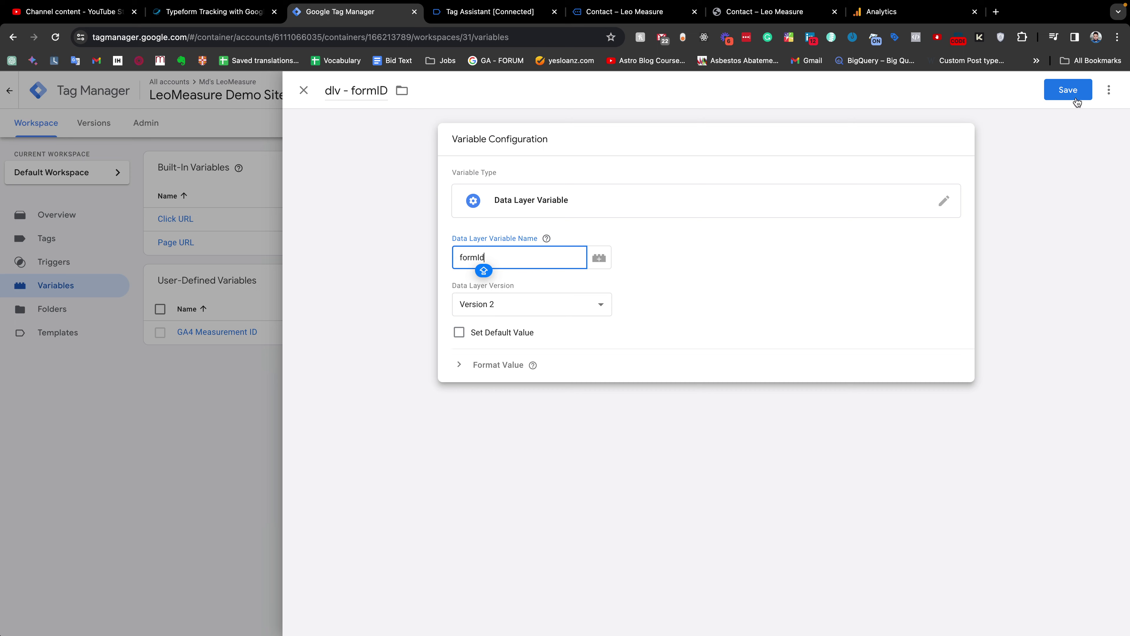
left_click(1073, 92)
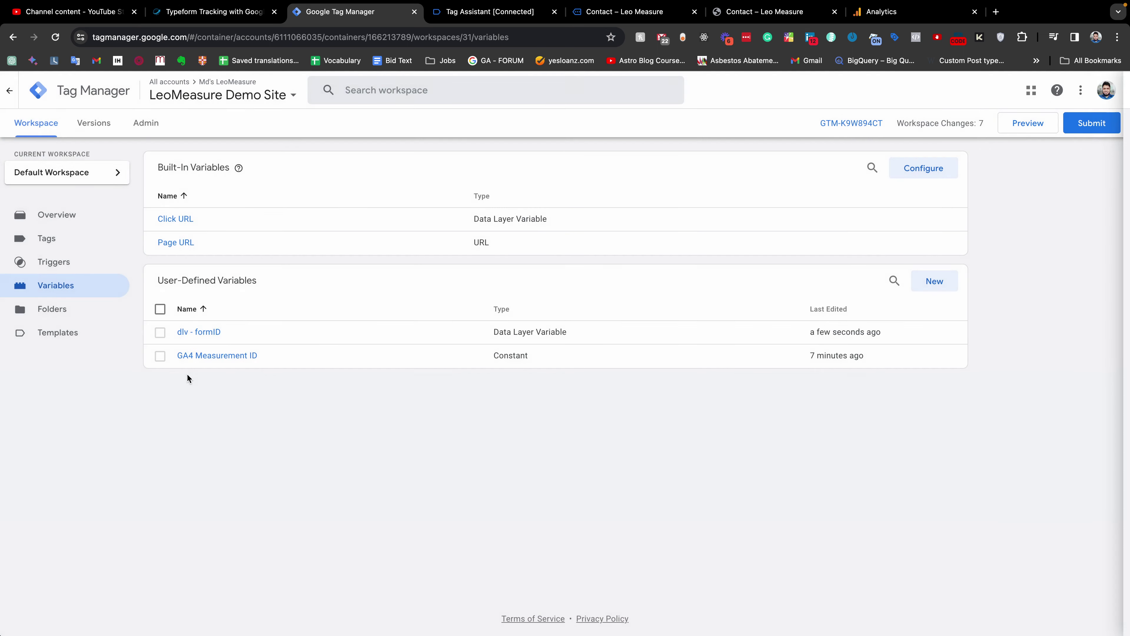
- Start a new trigger in the workspace and name it "TypeForm Submit"
left_click(58, 264)
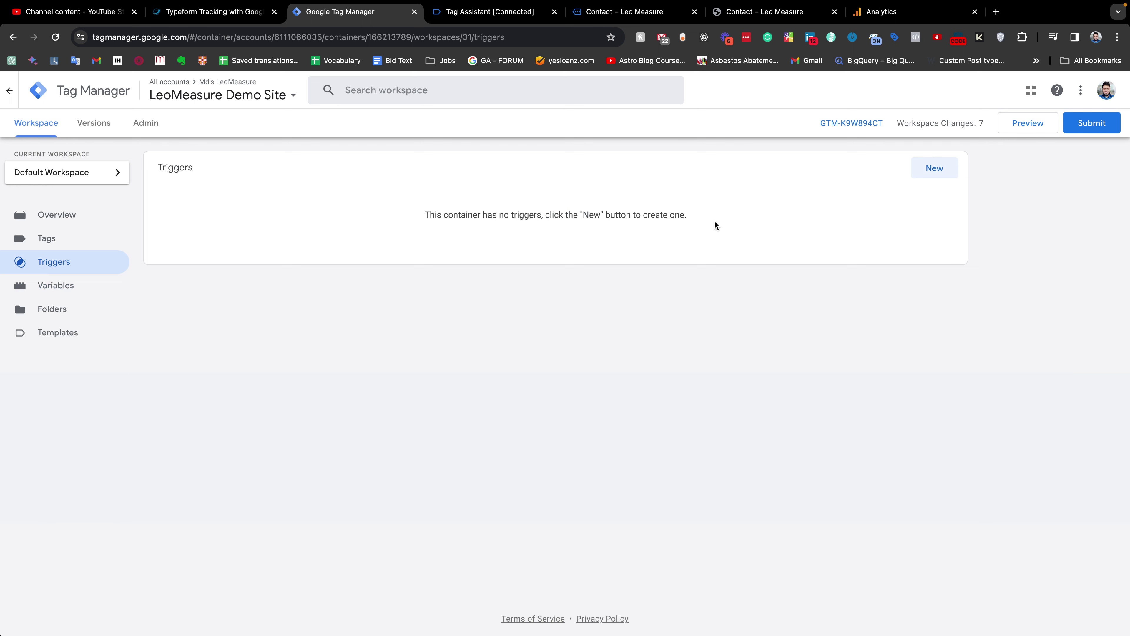
left_click(934, 169)
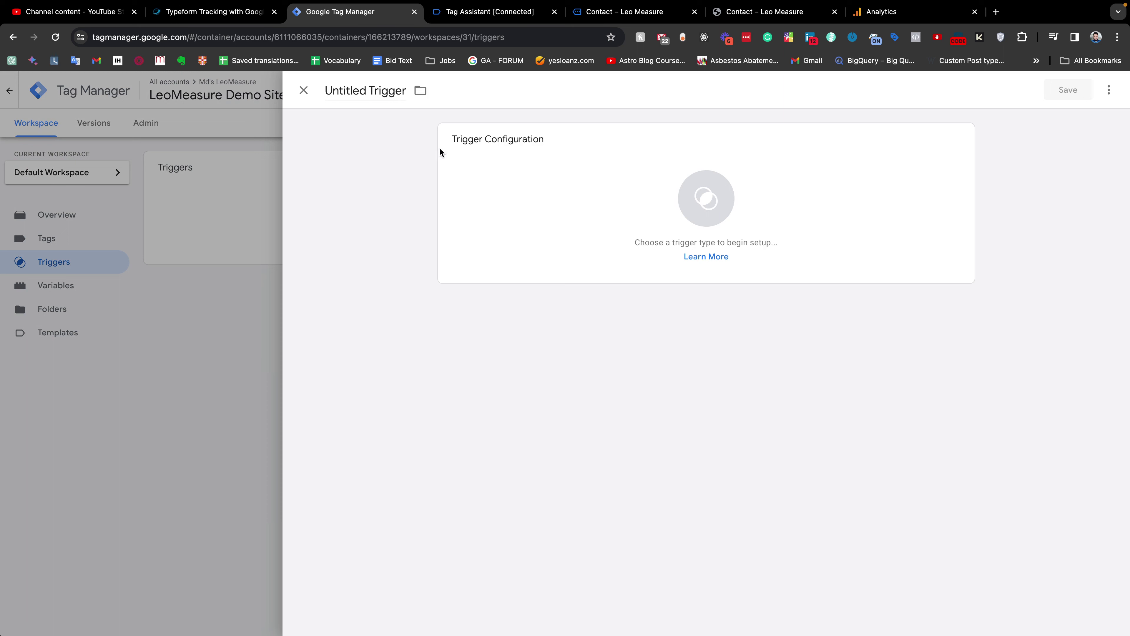
left_click(351, 90)
key("BackSpace")
key("Caps_Lock")
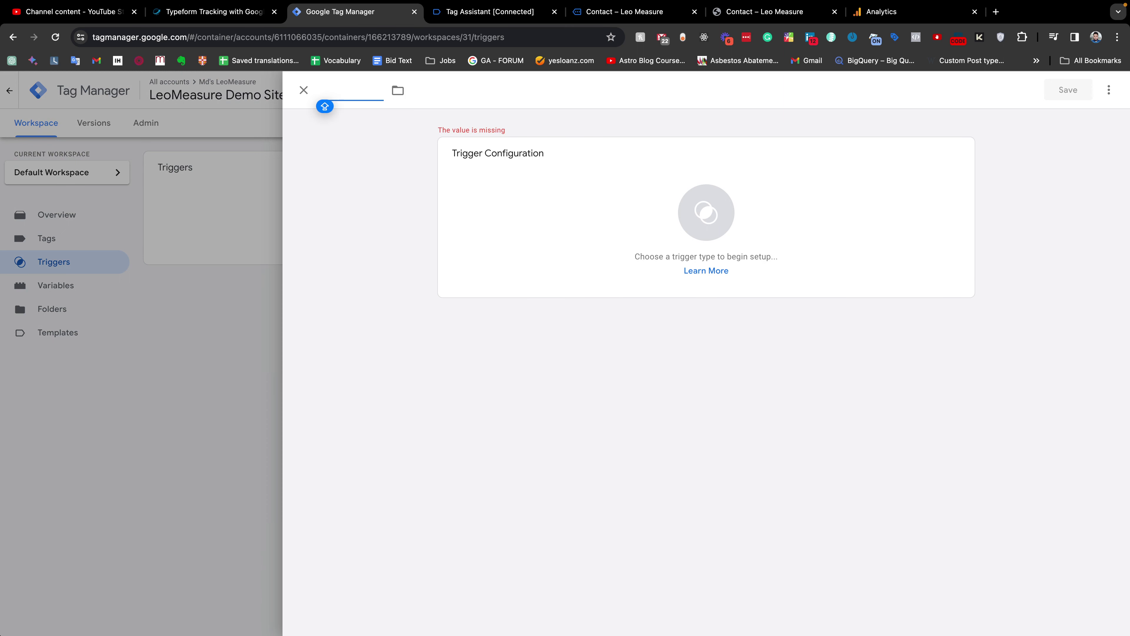
type("TYPE")
key("BackSpace")
key("BackSpace")
key("BackSpace")
key("Caps_Lock")
type("ypeFomr")
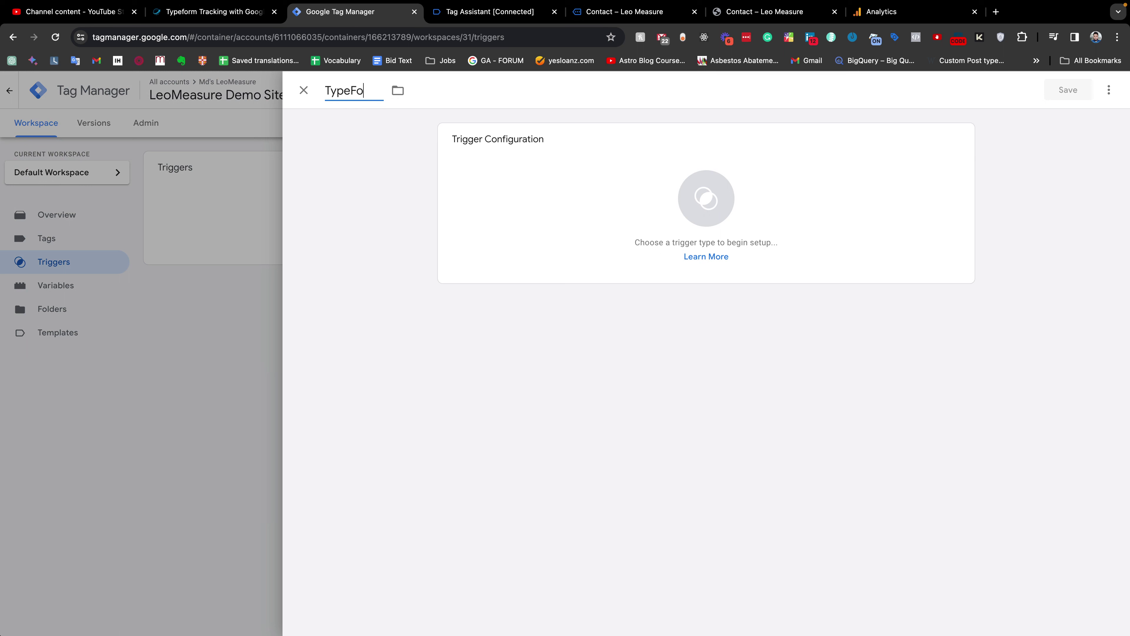
key("BackSpace")
key("BackSpace")
type("rm Submit")
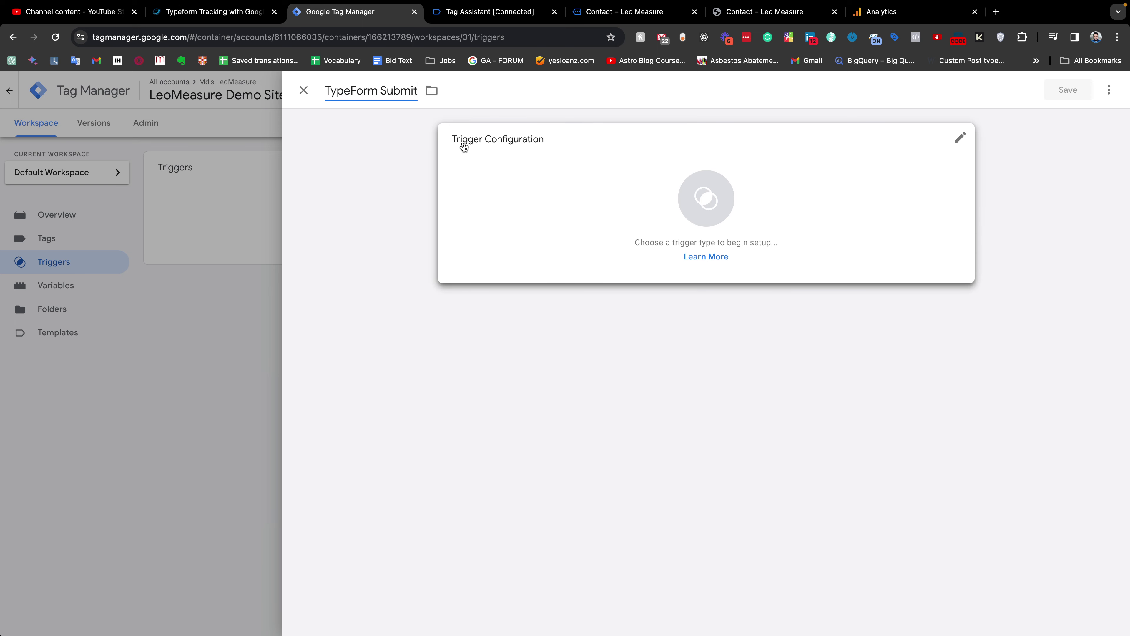
- Make the trigger a Custom Event with the event name type_form_submit, copied from Tag Assistant's API call, and save it
left_click(732, 225)
scroll(846, 512, "down", 1)
left_click(836, 528)
left_click(473, 14)
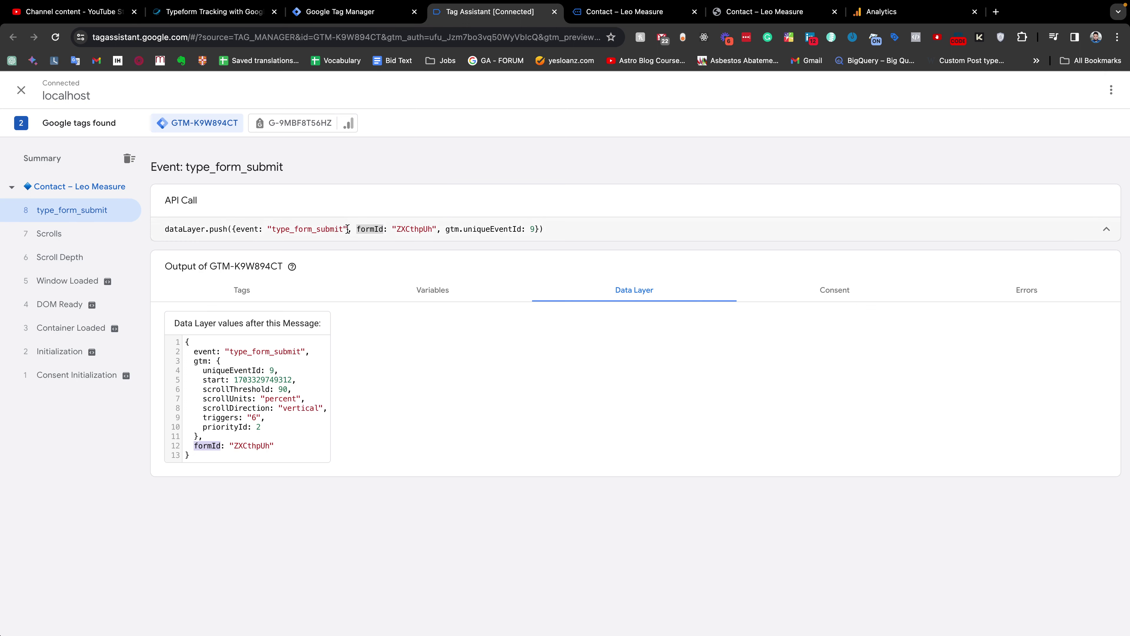
left_click_drag(344, 228, 279, 230)
left_click(241, 229)
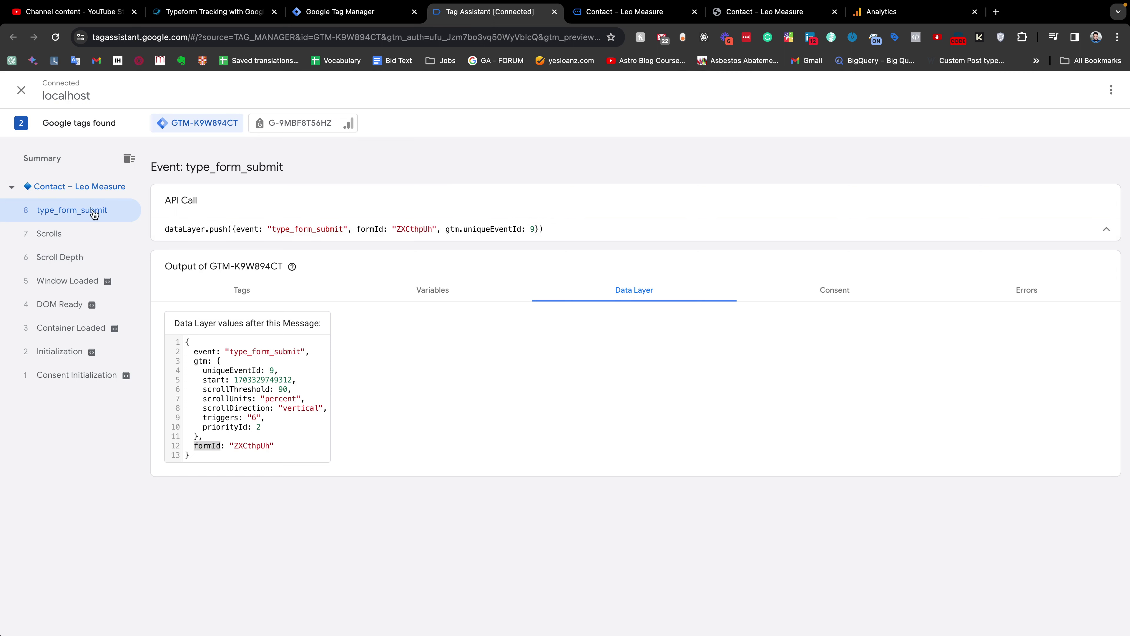
left_click_drag(342, 229, 271, 228)
key("ctrl+c")
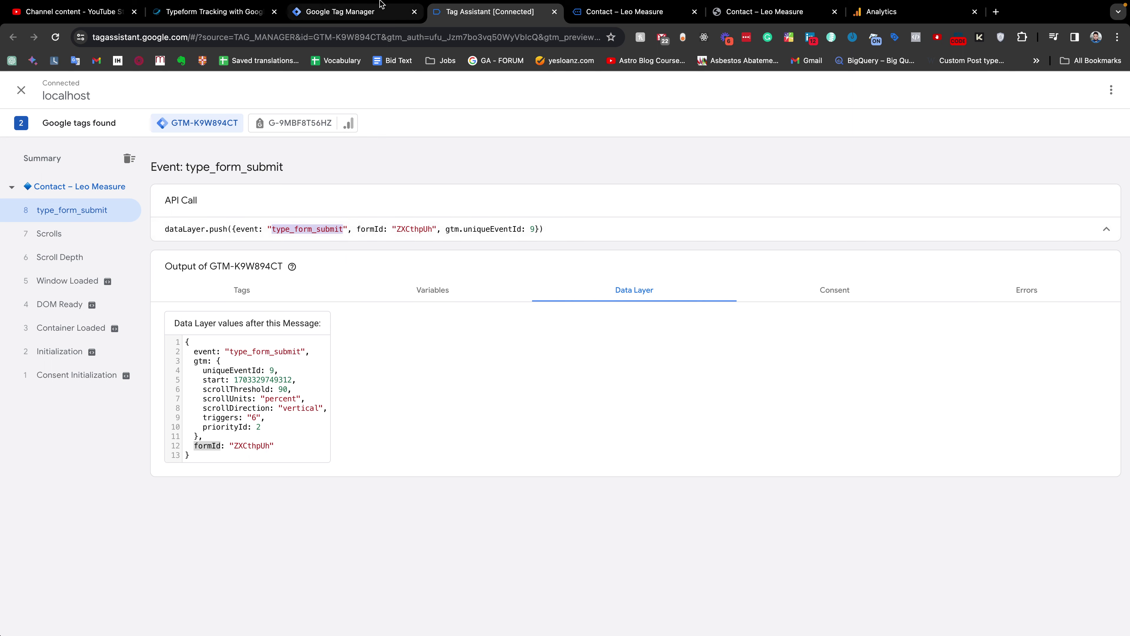
left_click(376, 11)
left_click(509, 263)
key("ctrl+v")
left_click(1070, 91)
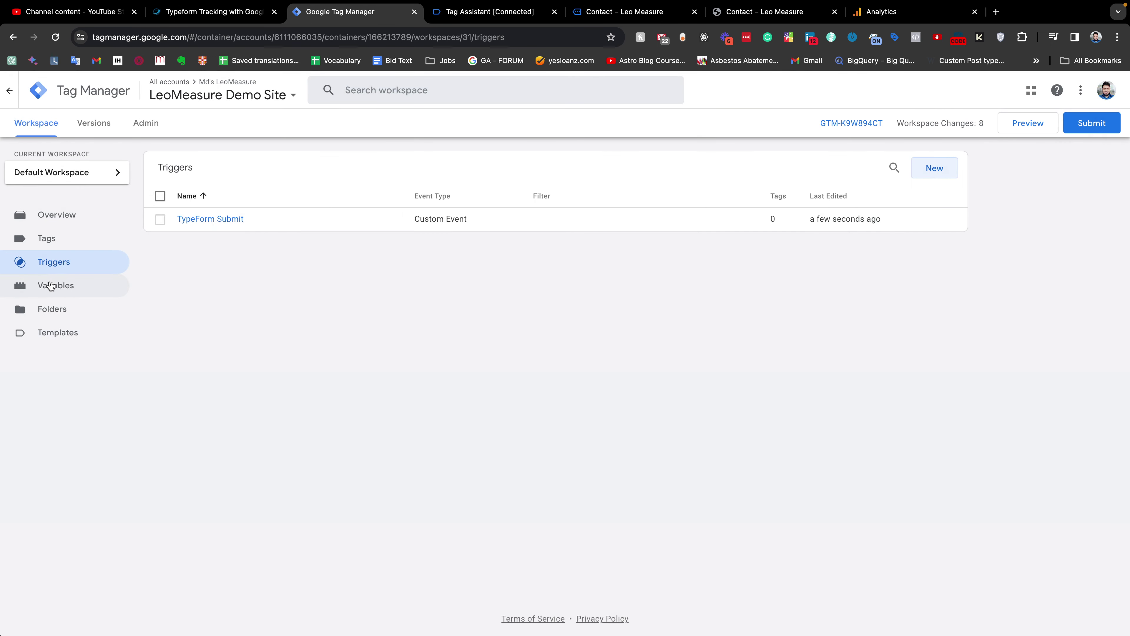
- Start a new tag in the workspace and name it "GA4 - Type Form Submit"
left_click(57, 242)
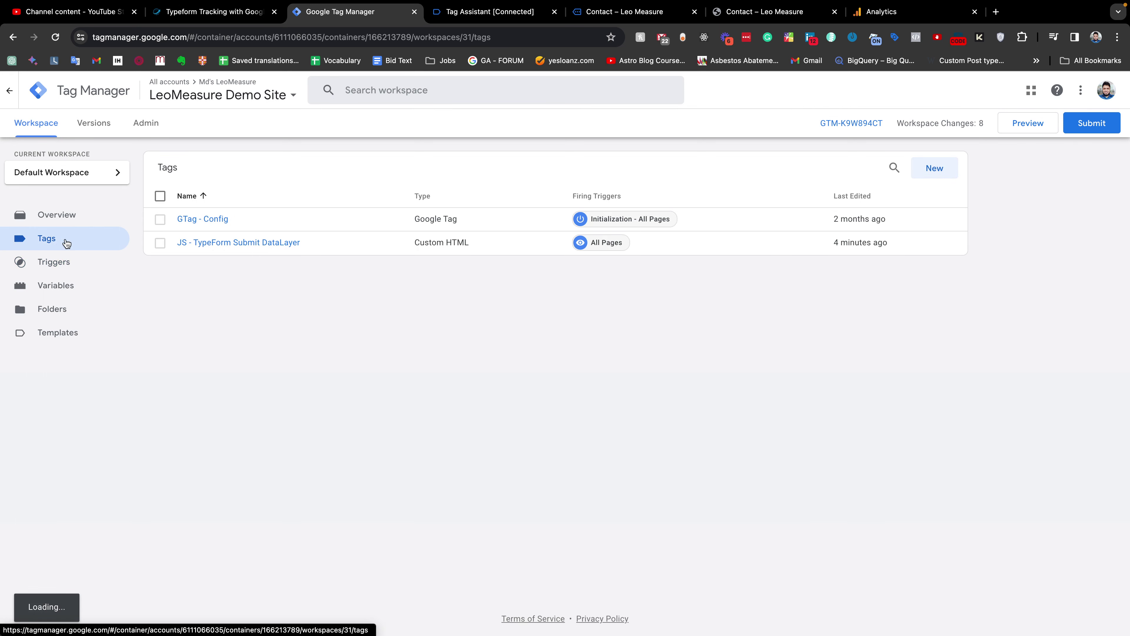
left_click(933, 171)
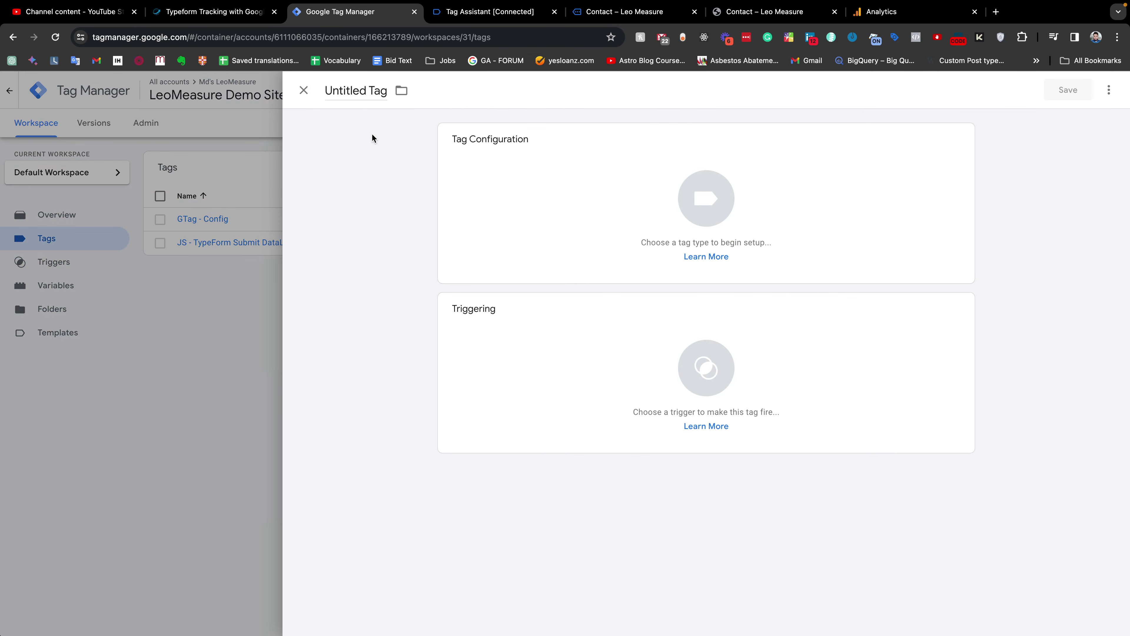
left_click(354, 91)
key("BackSpace")
key("Caps_Lock")
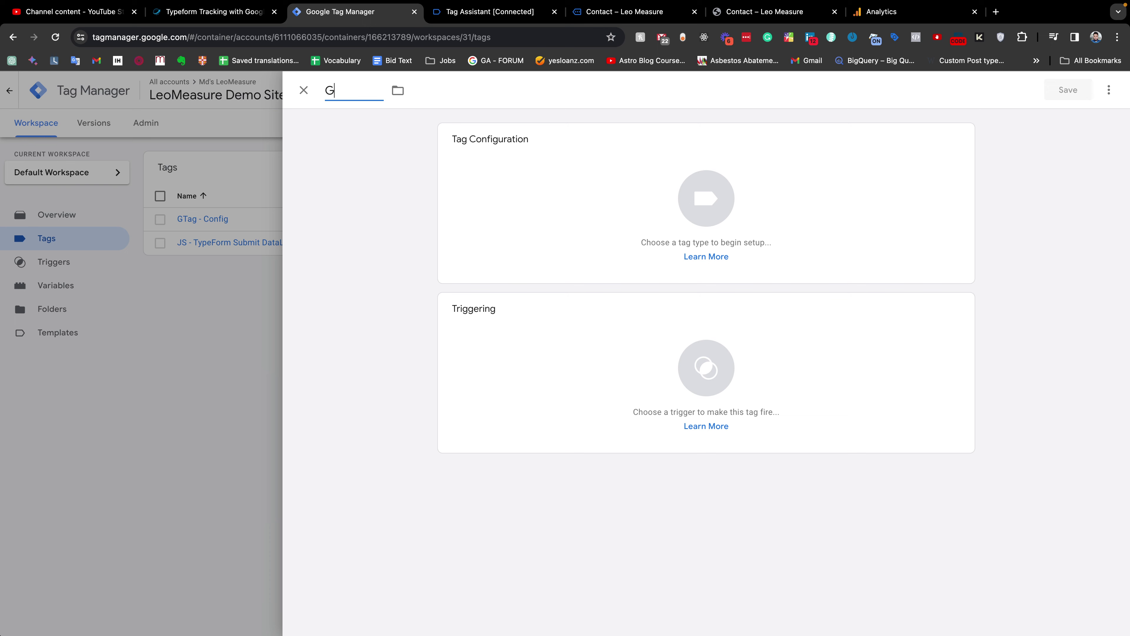
type("Cl")
key("Caps_Lock")
key("BackSpace")
key("BackSpace")
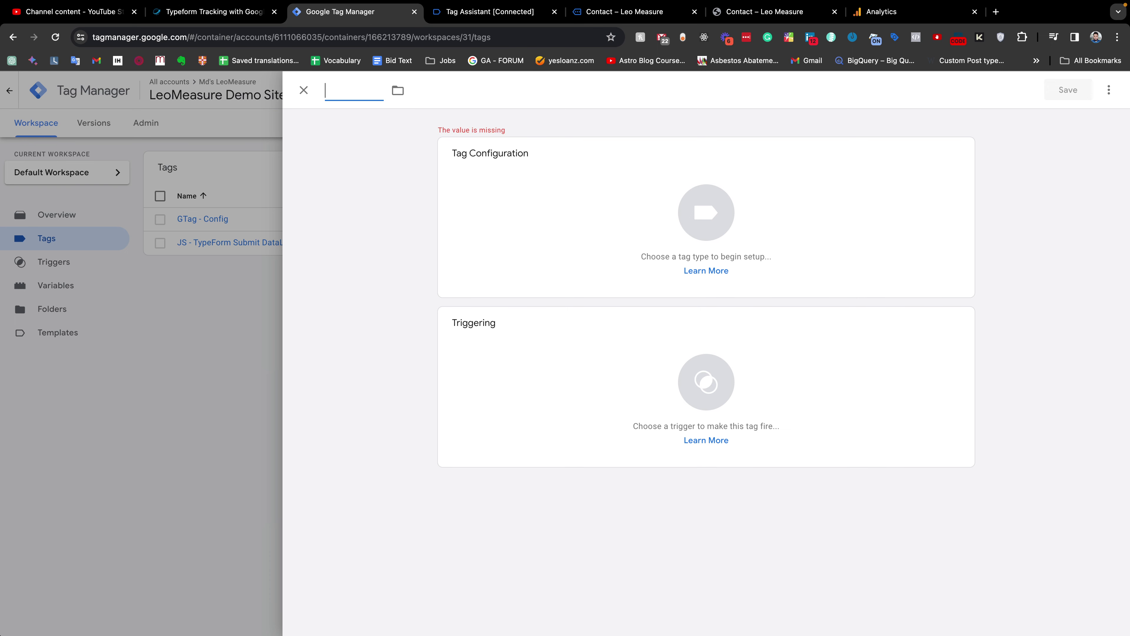
type("ga")
key("BackSpace")
type("GA")
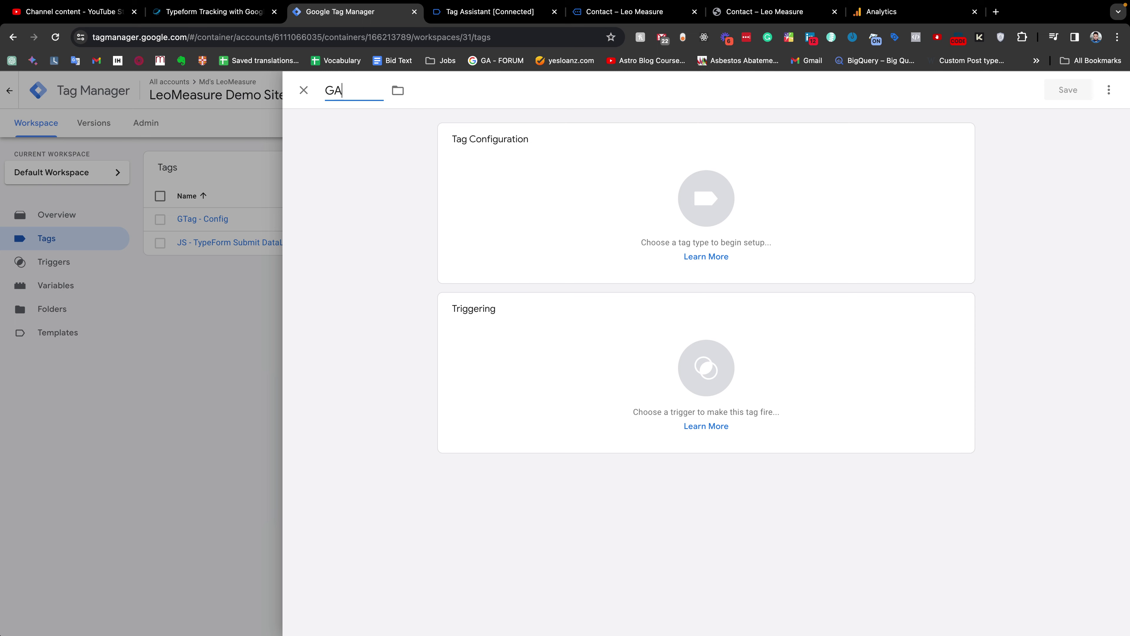
type("4 - Type Form Submit")
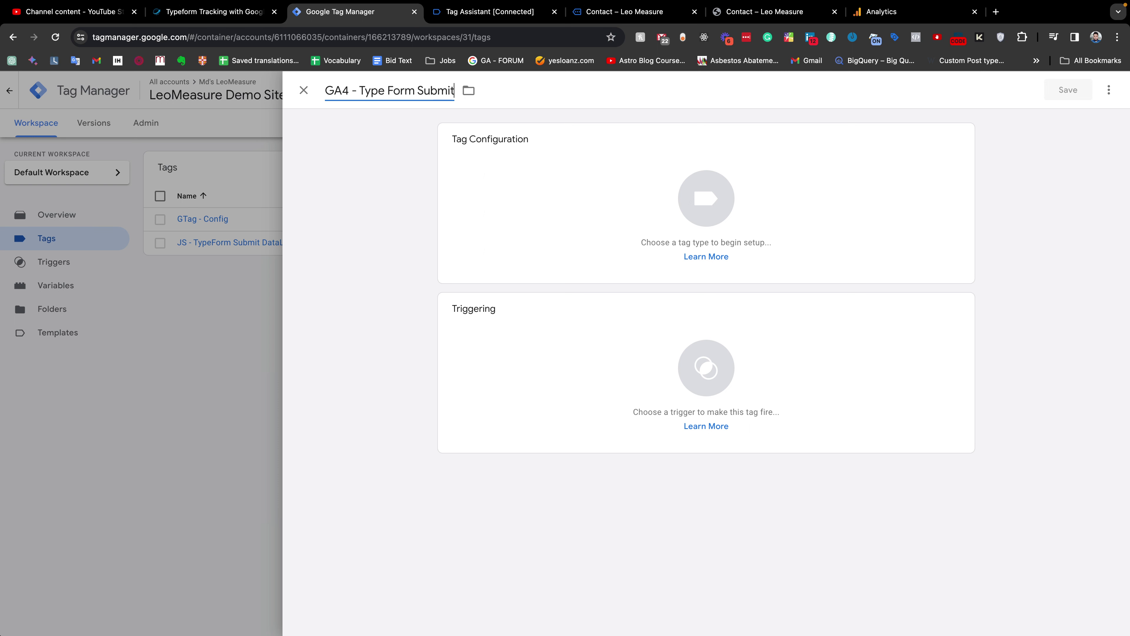
- Set the tag type to Google Analytics: GA4 Event and use the GA4 Measurement ID variable as its measurement ID
left_click(695, 206)
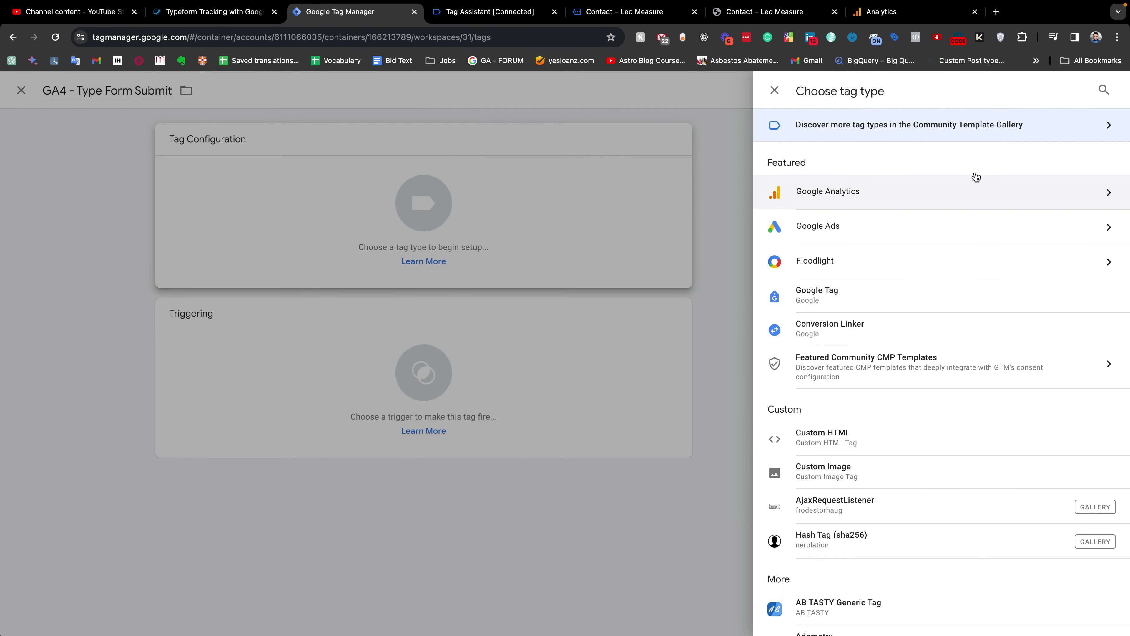
left_click(841, 201)
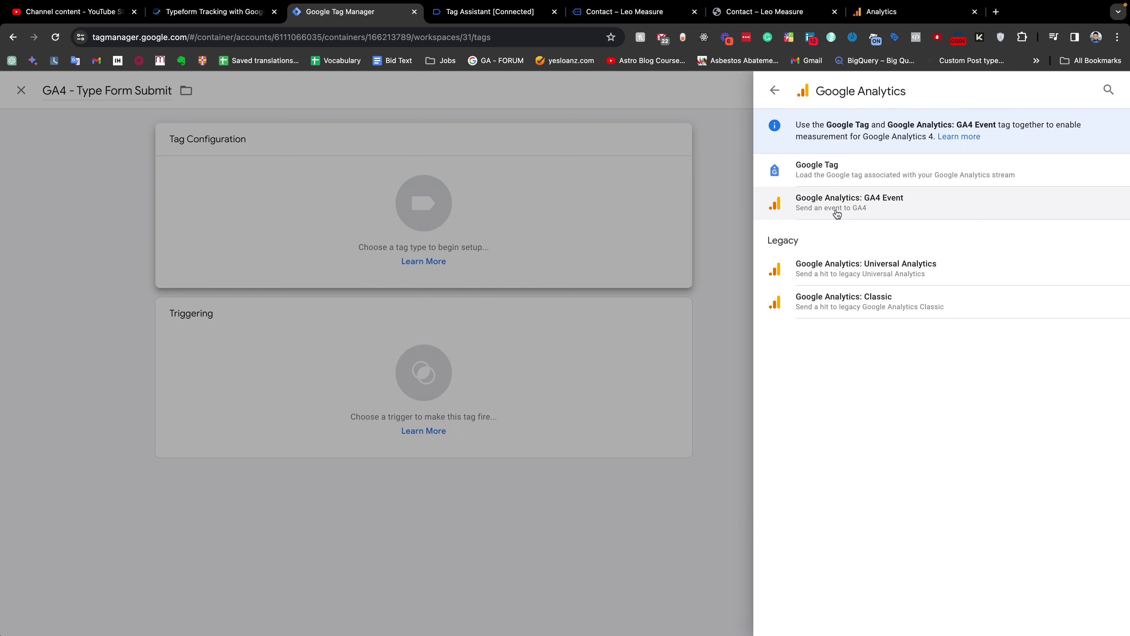
left_click(872, 209)
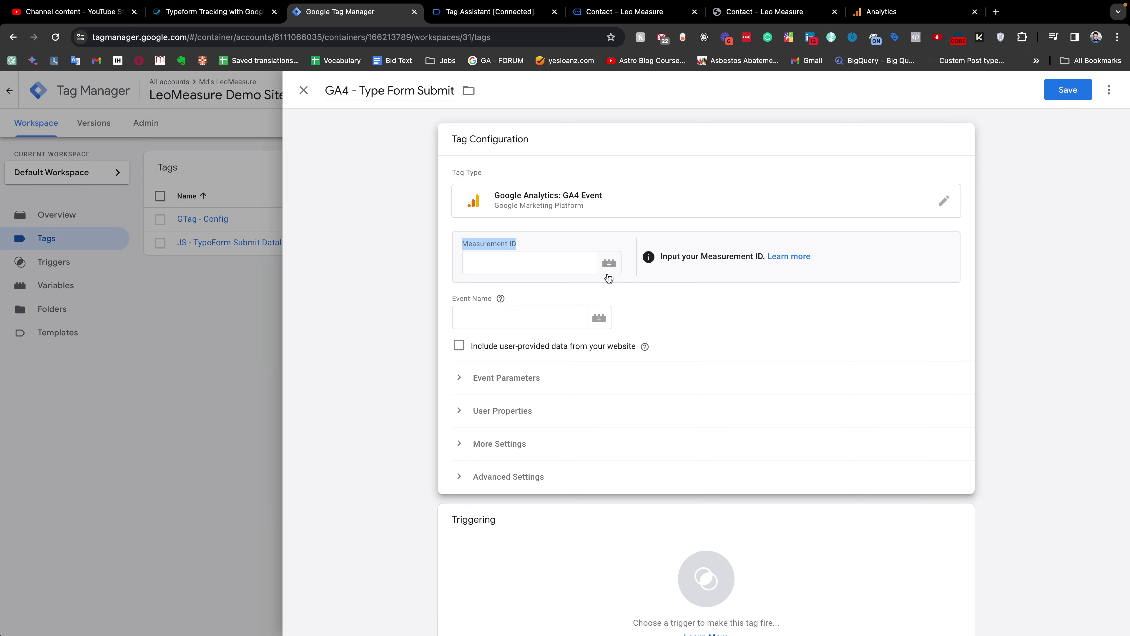
left_click(500, 265)
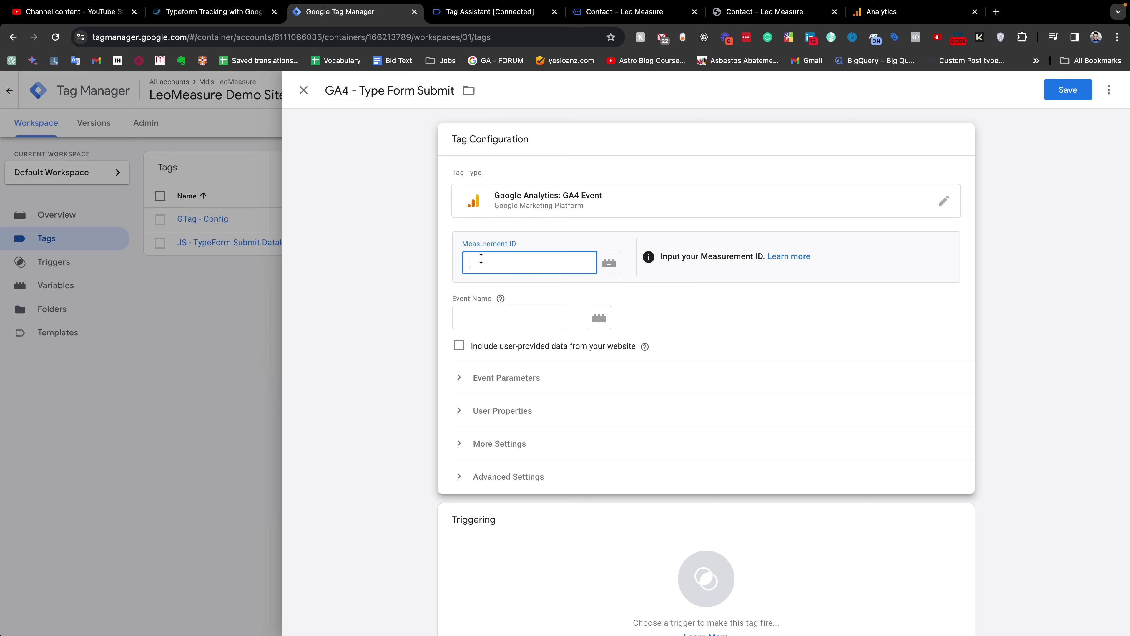
left_click(605, 265)
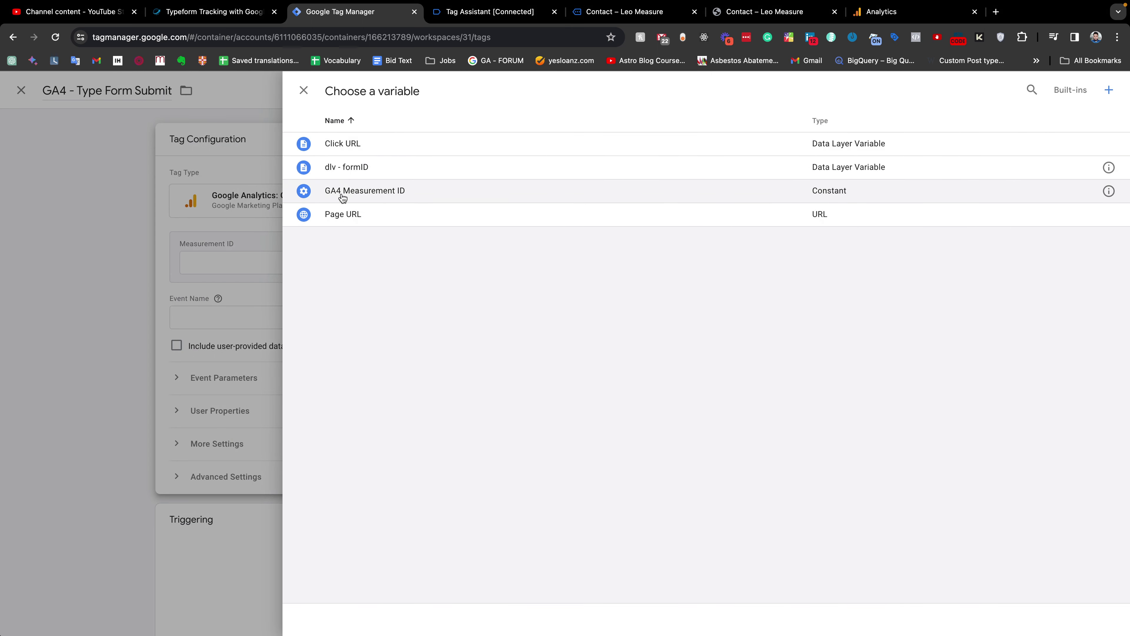
left_click(374, 191)
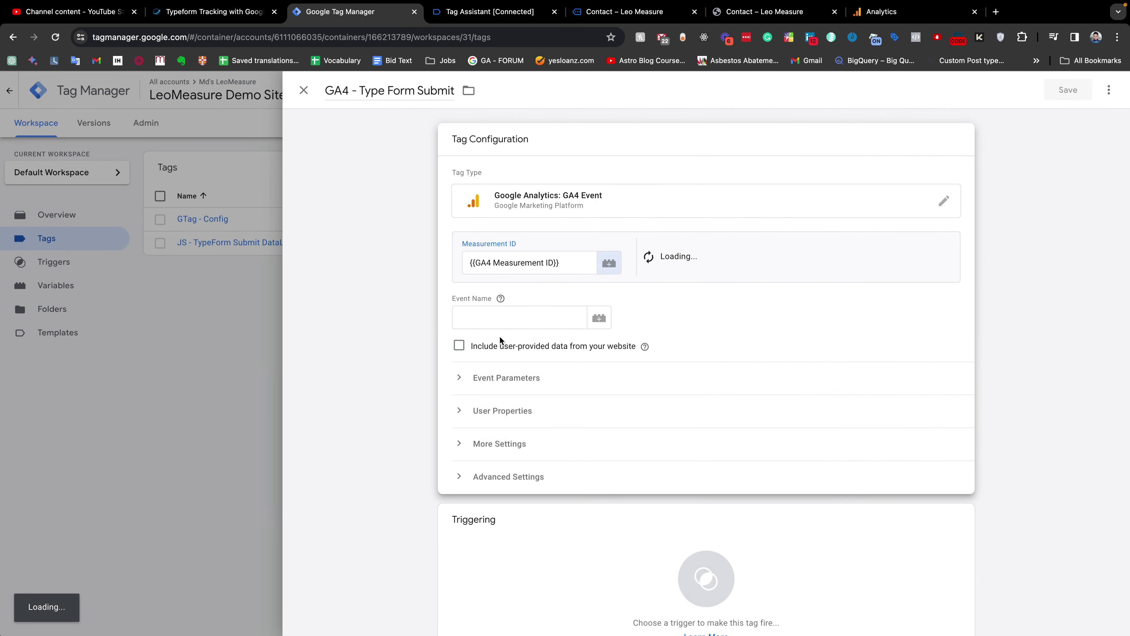
- Set the GA4 event tag's event name to contact_form_submit
left_click(483, 321)
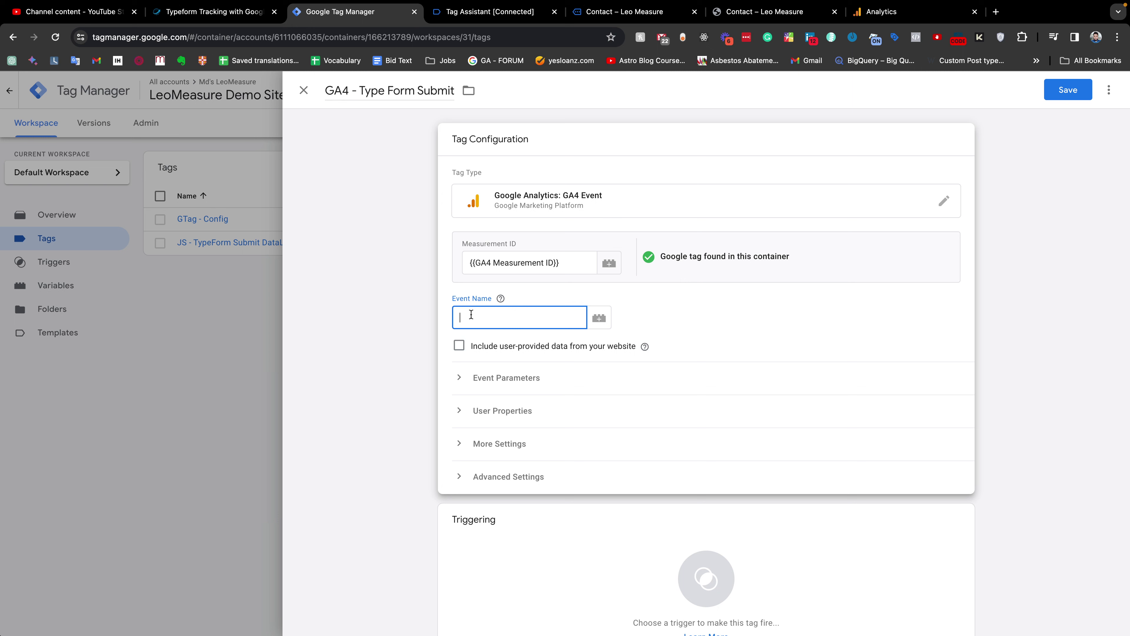
type("contact_fororm_submi")
left_click(487, 338)
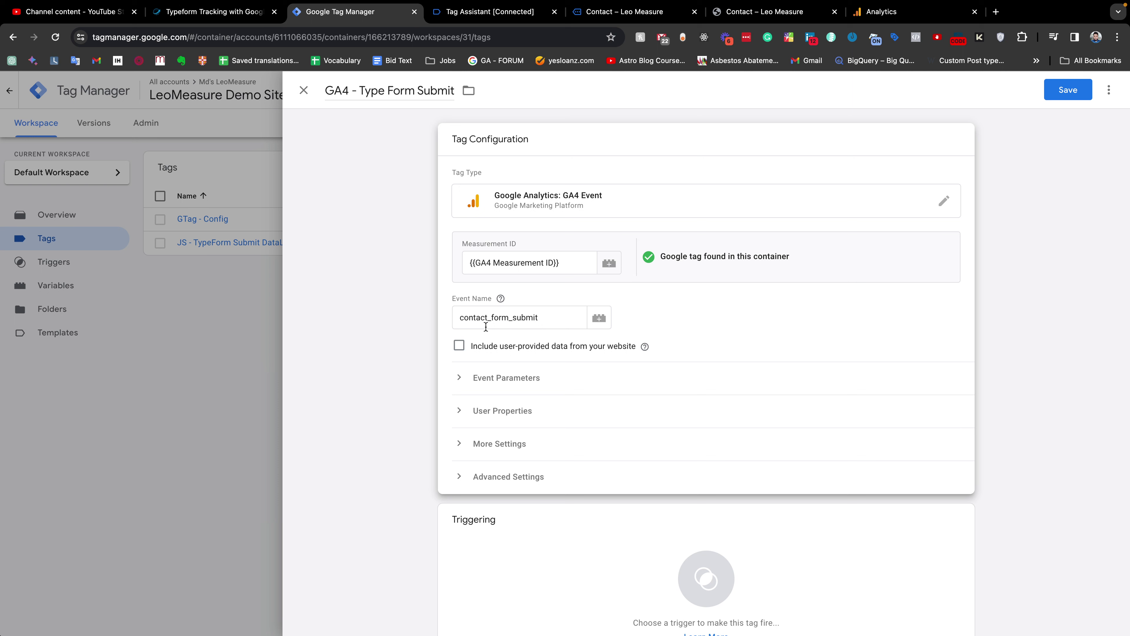
- Add an event parameter named formId to the tag, with the dlv - formID variable as its value
left_click(495, 383)
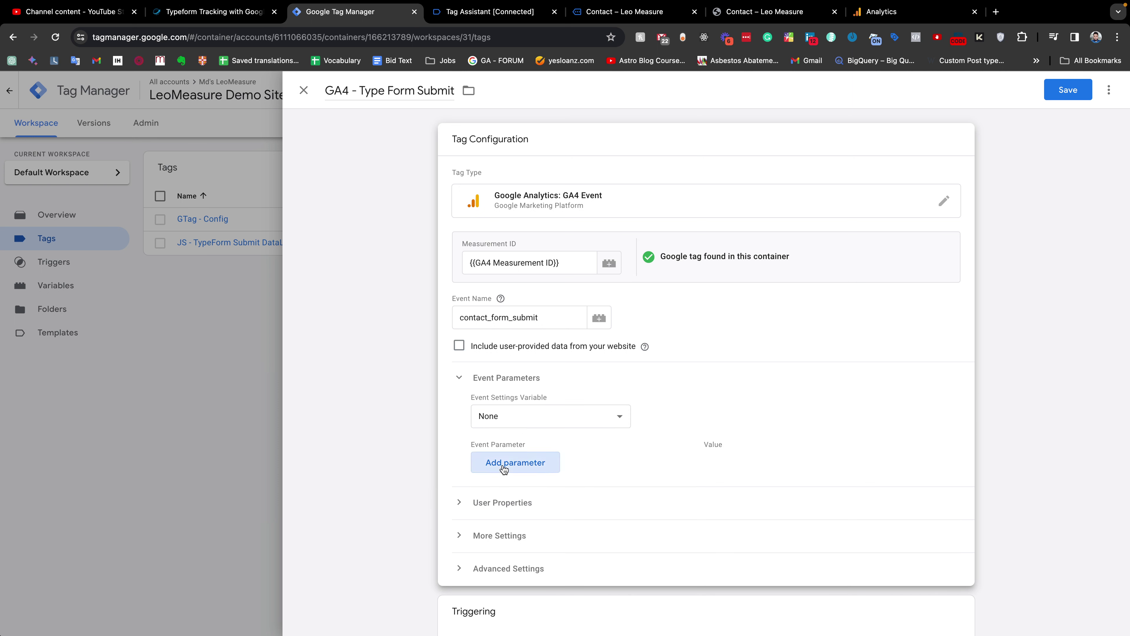
left_click(534, 464)
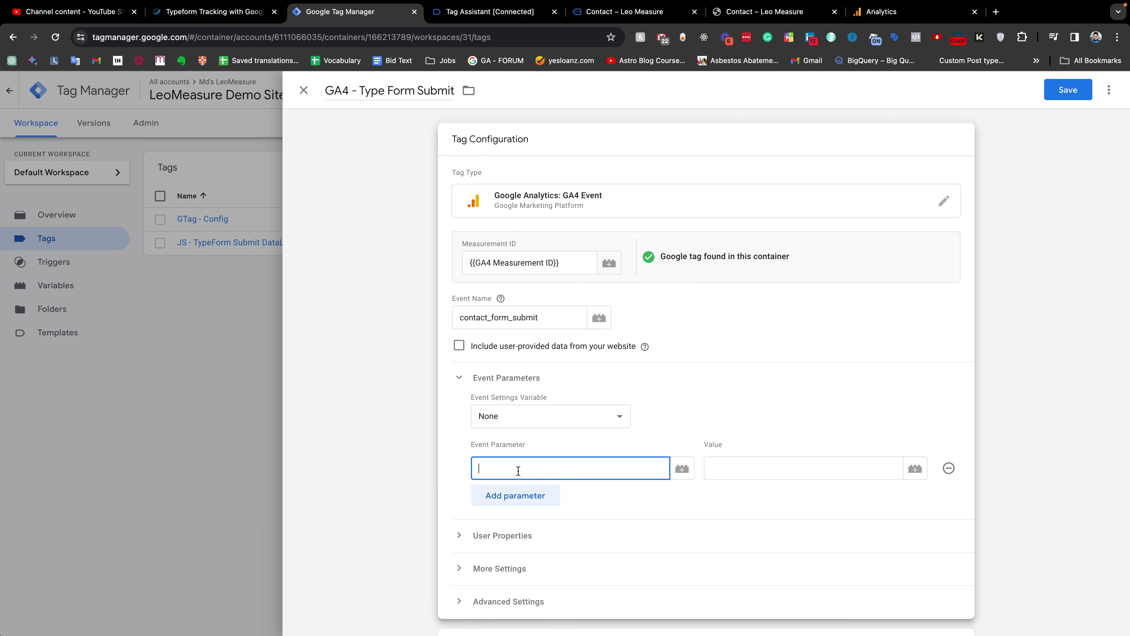
type("Id")
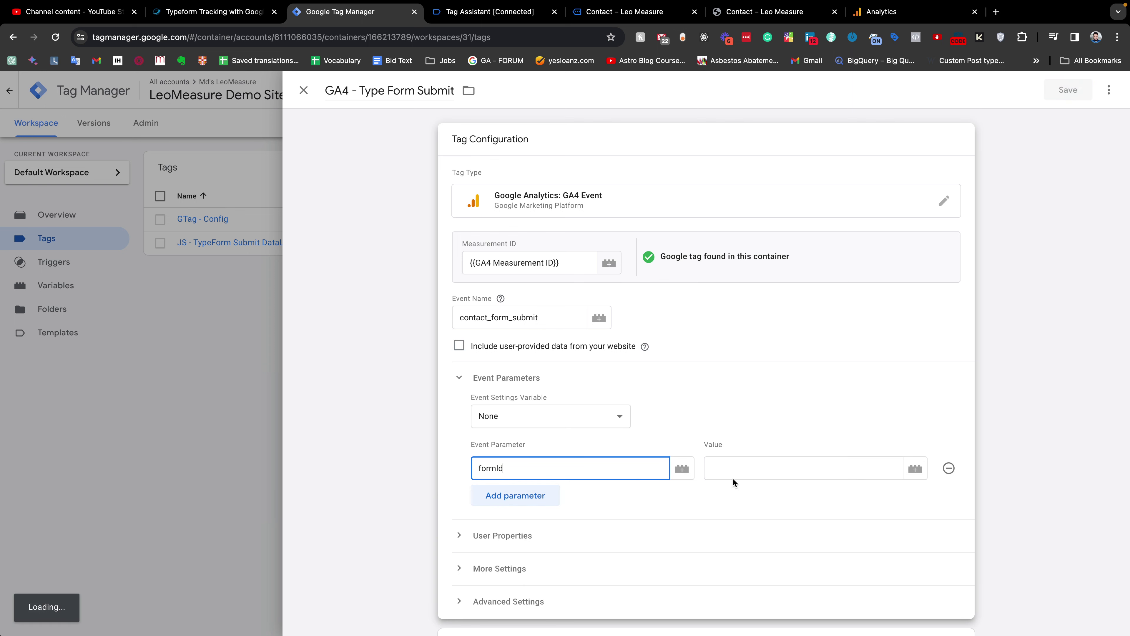
left_click(917, 471)
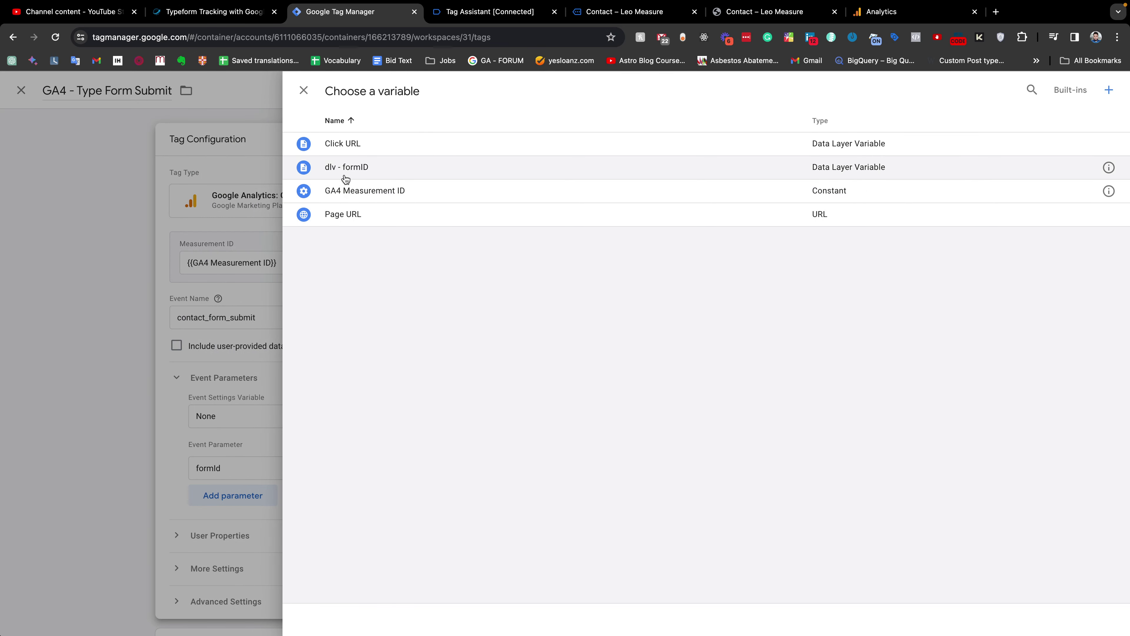
left_click(341, 167)
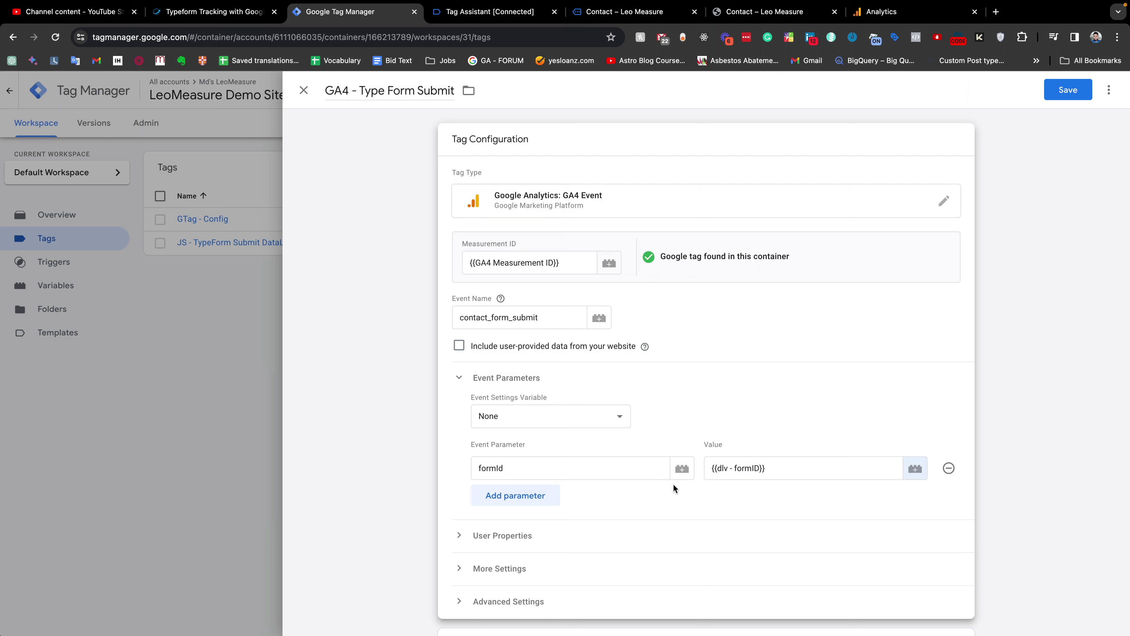
- Assign the TypeForm Submit trigger to the tag and save it
scroll(696, 489, "down", 4)
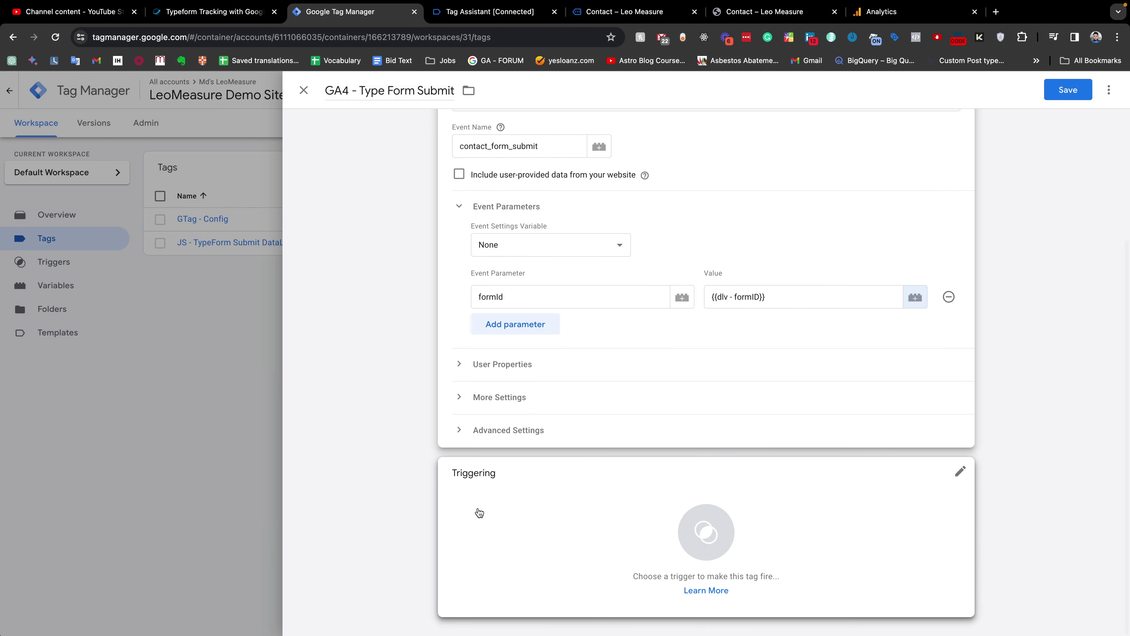
left_click(708, 537)
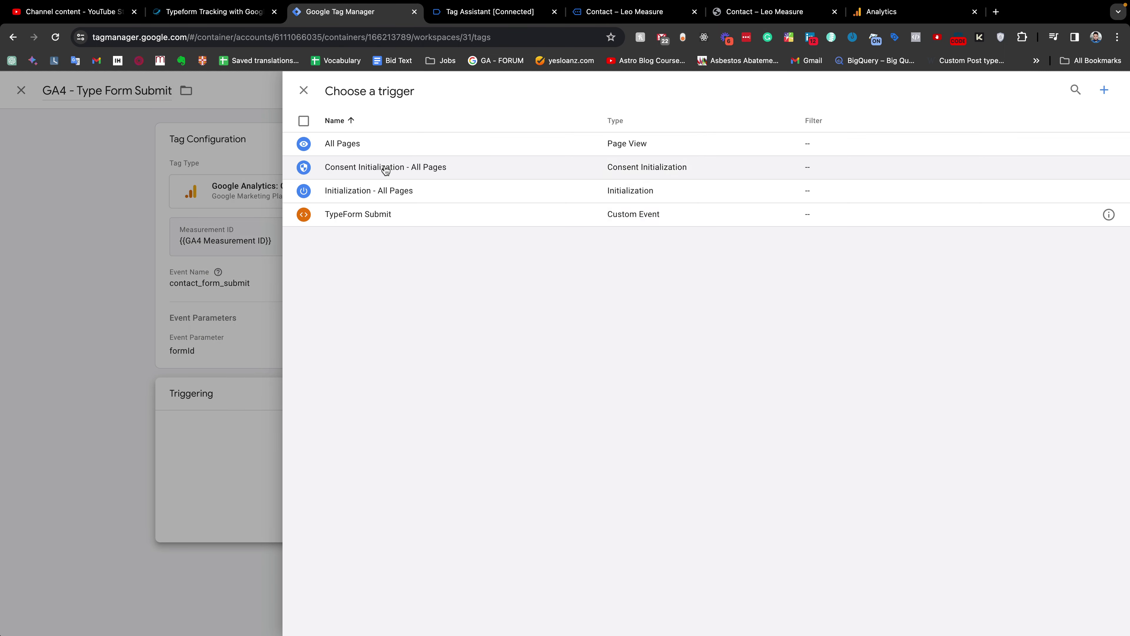
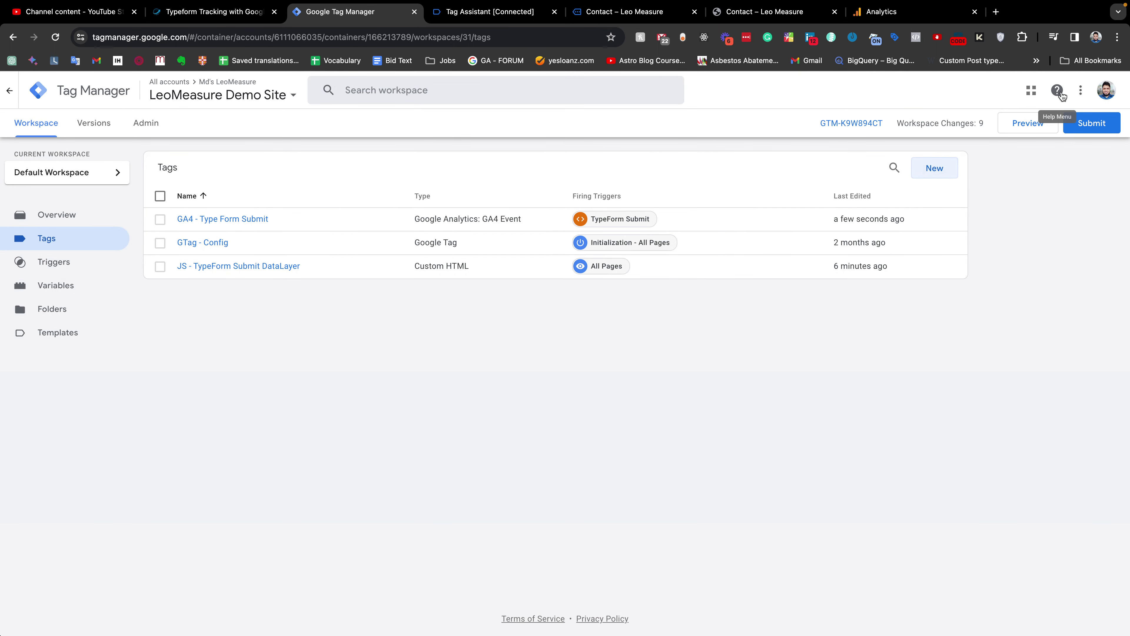
- Preview the workspace and connect Tag Assistant to the localhost contact page
left_click(1021, 129)
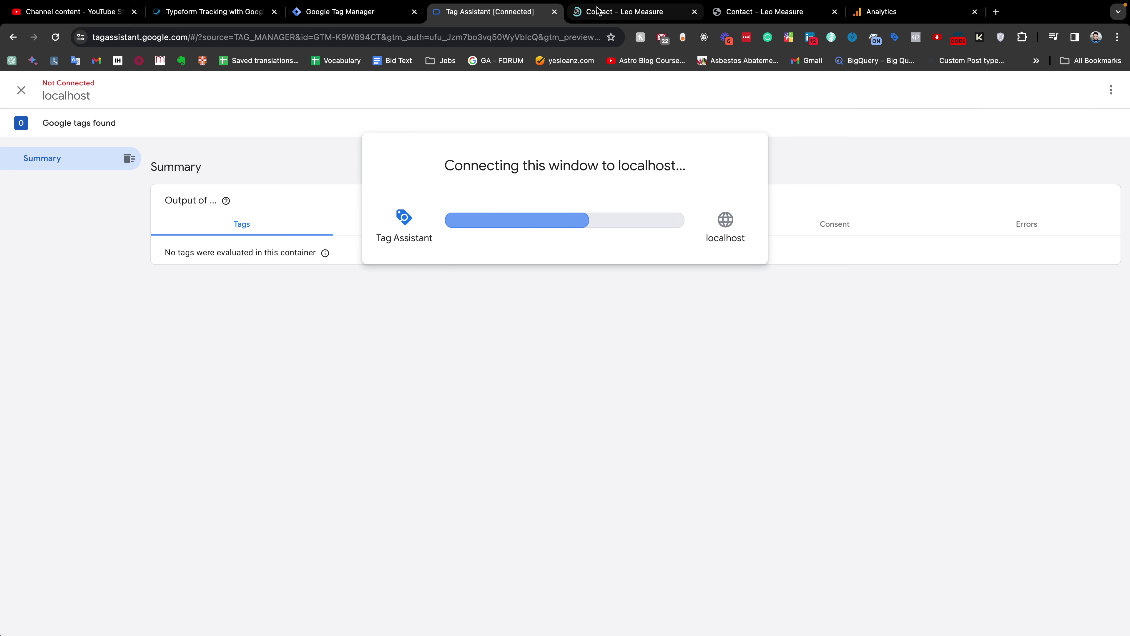
left_click(523, 13)
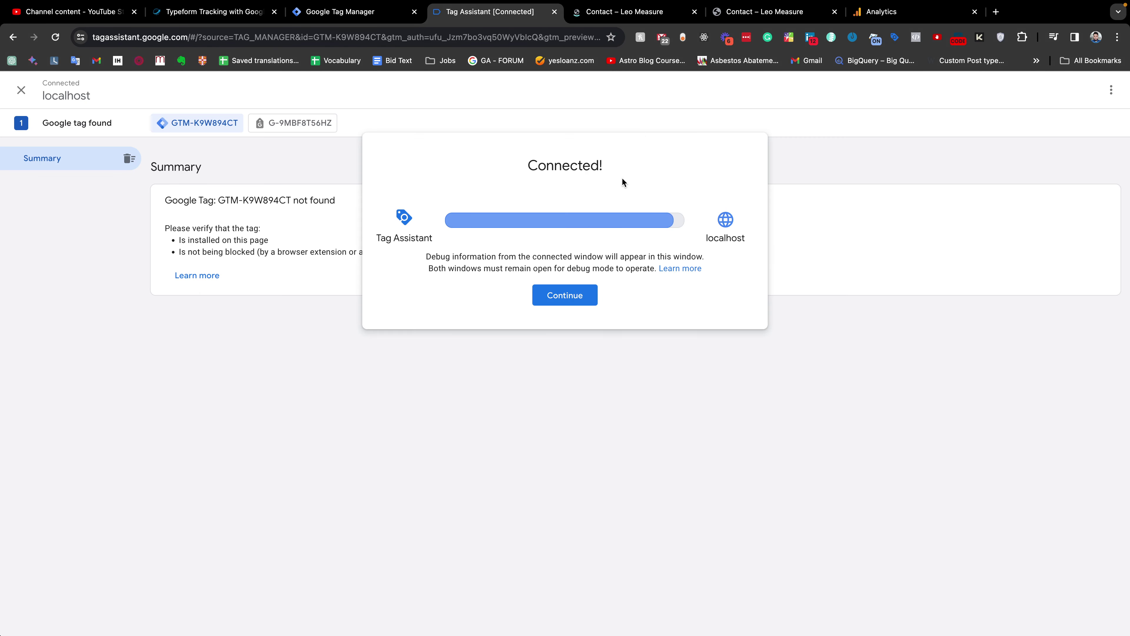
left_click(561, 296)
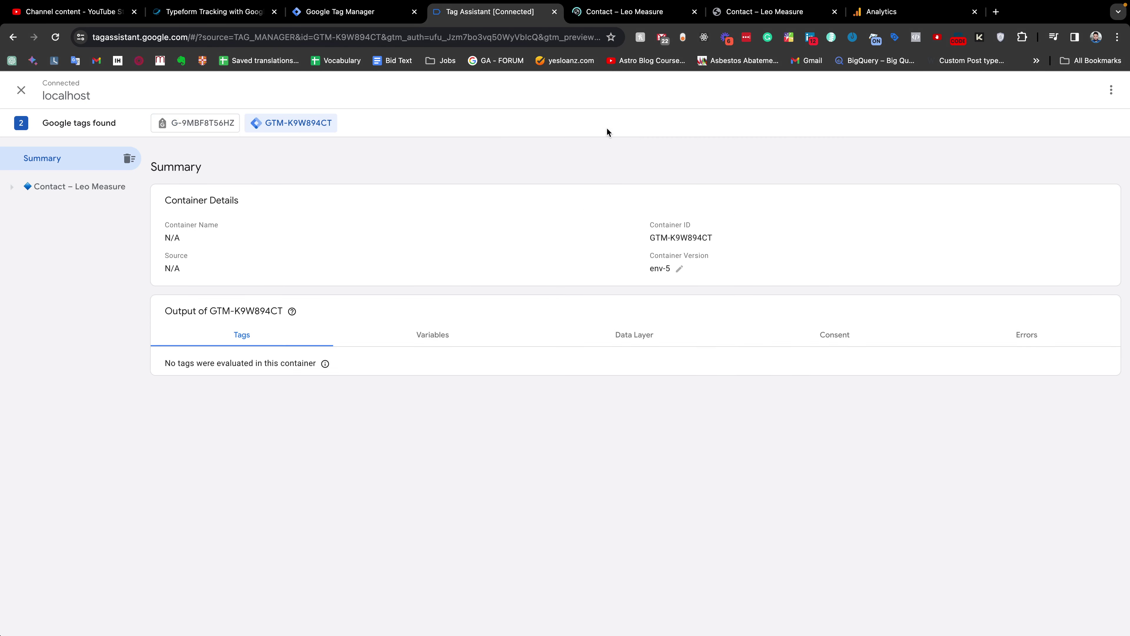
left_click(624, 12)
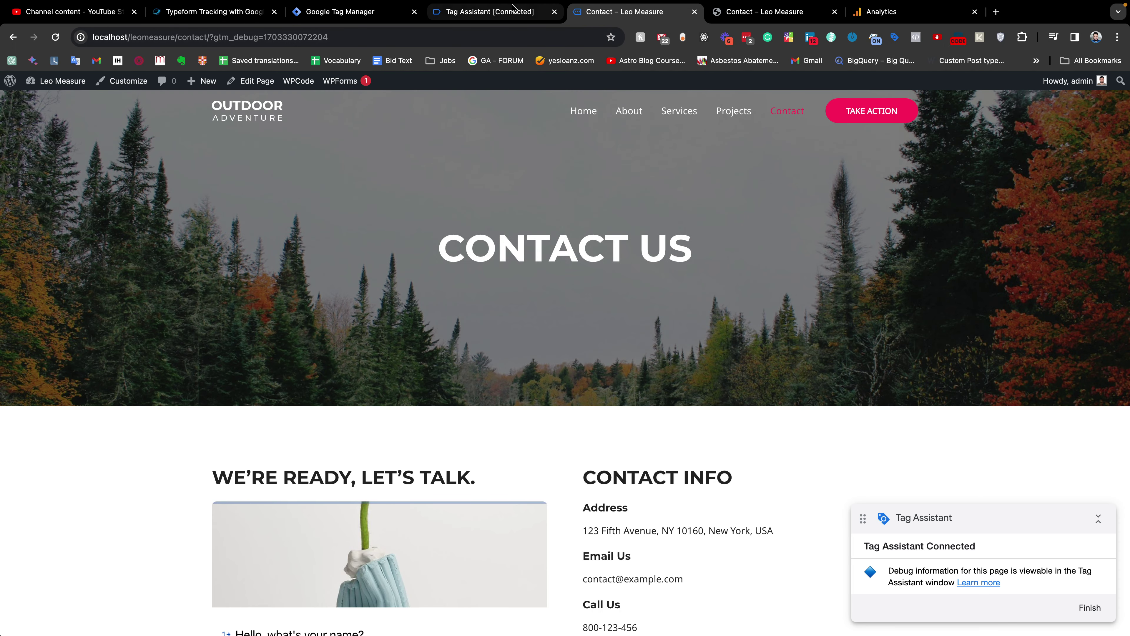
left_click(490, 11)
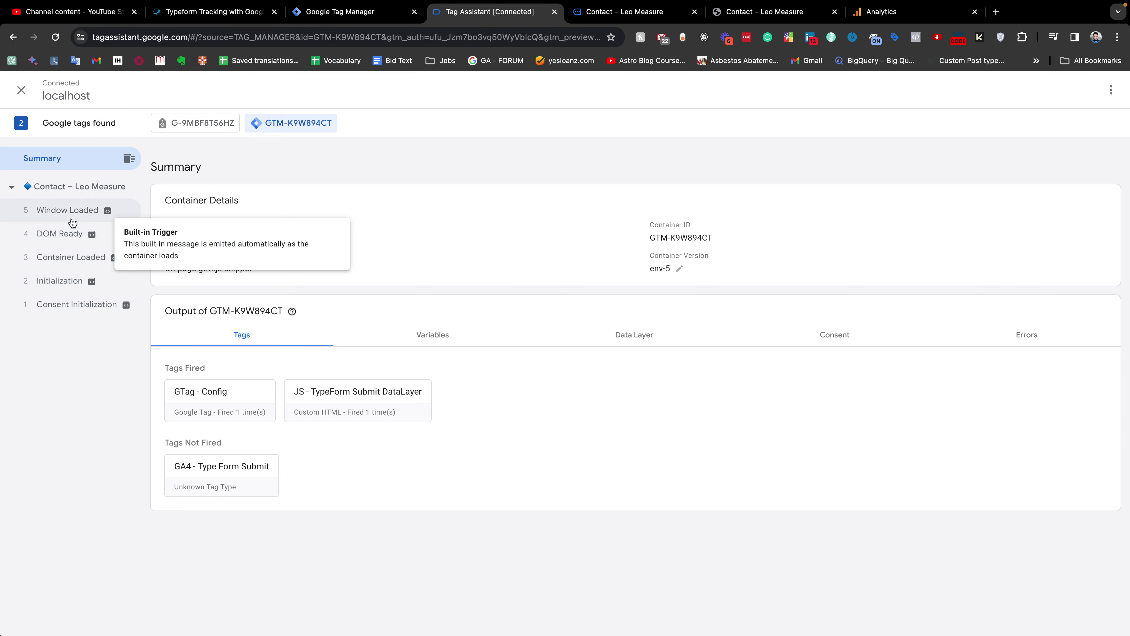
- On the contact page, answer the Typeform's first question with a first name and continue to the second question
left_click(612, 13)
scroll(428, 310, "down", 5)
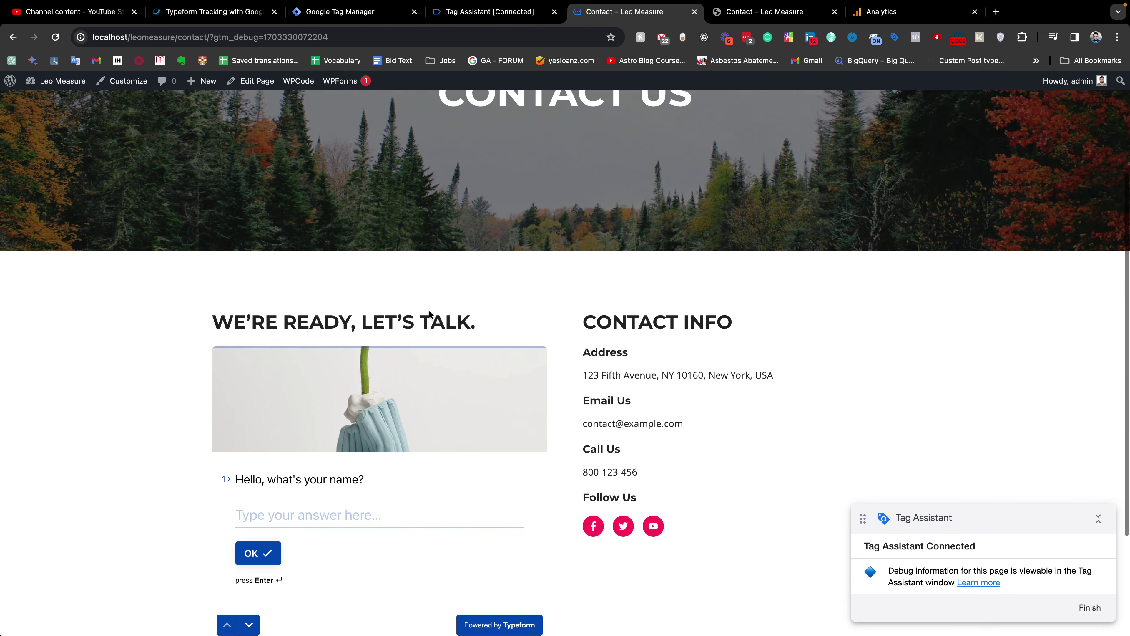
left_click(297, 405)
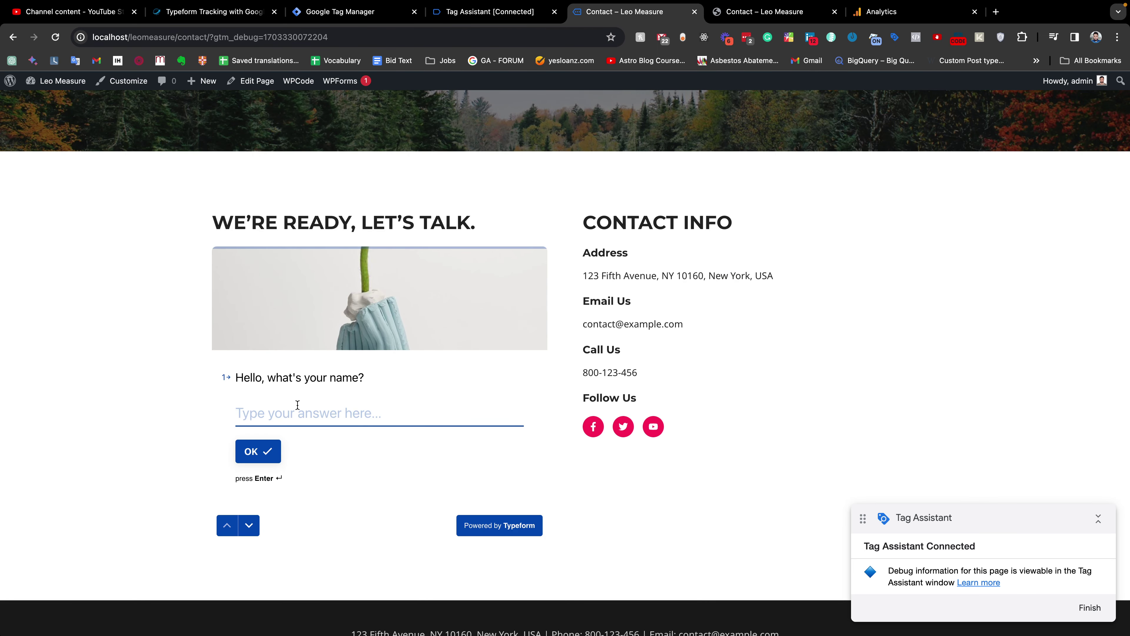
type("Hasna")
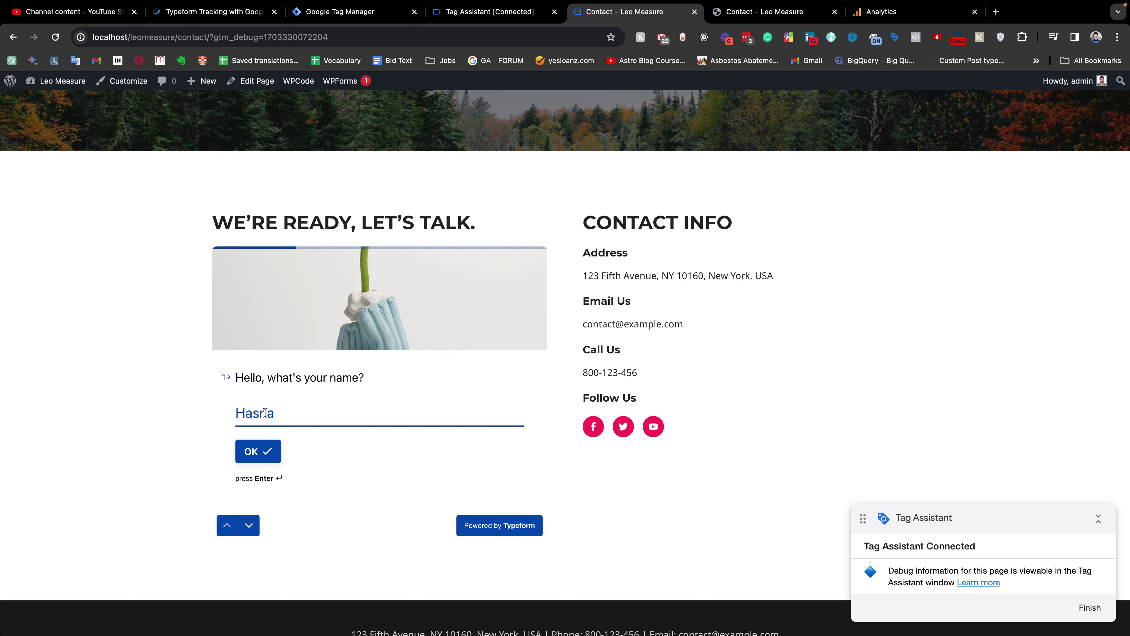
double_click(266, 413)
type("Hasan")
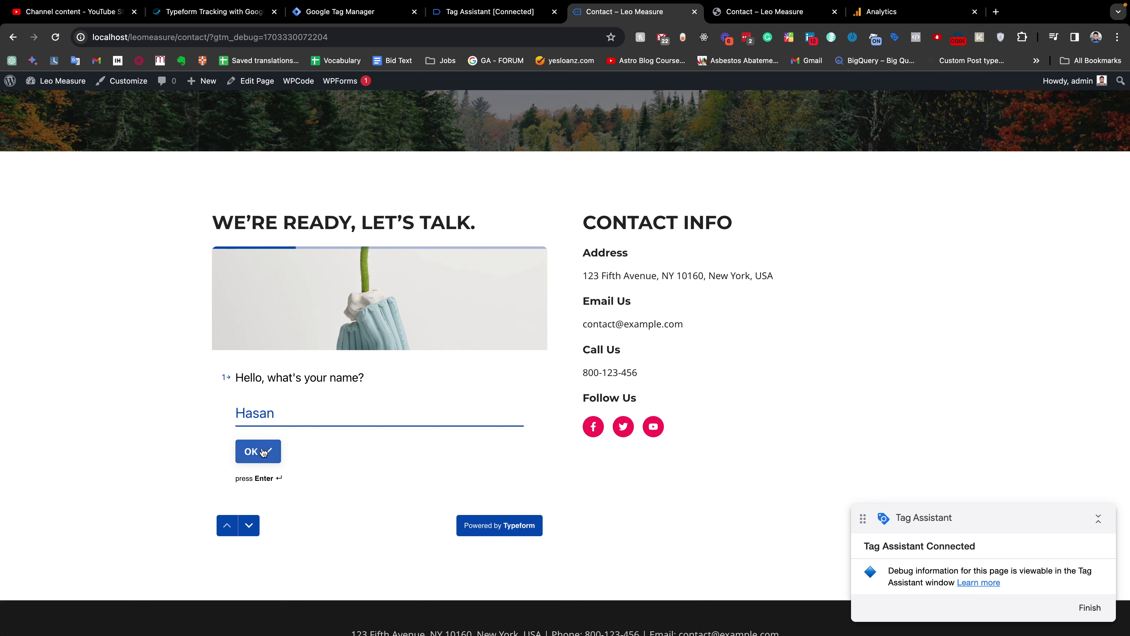
left_click(265, 452)
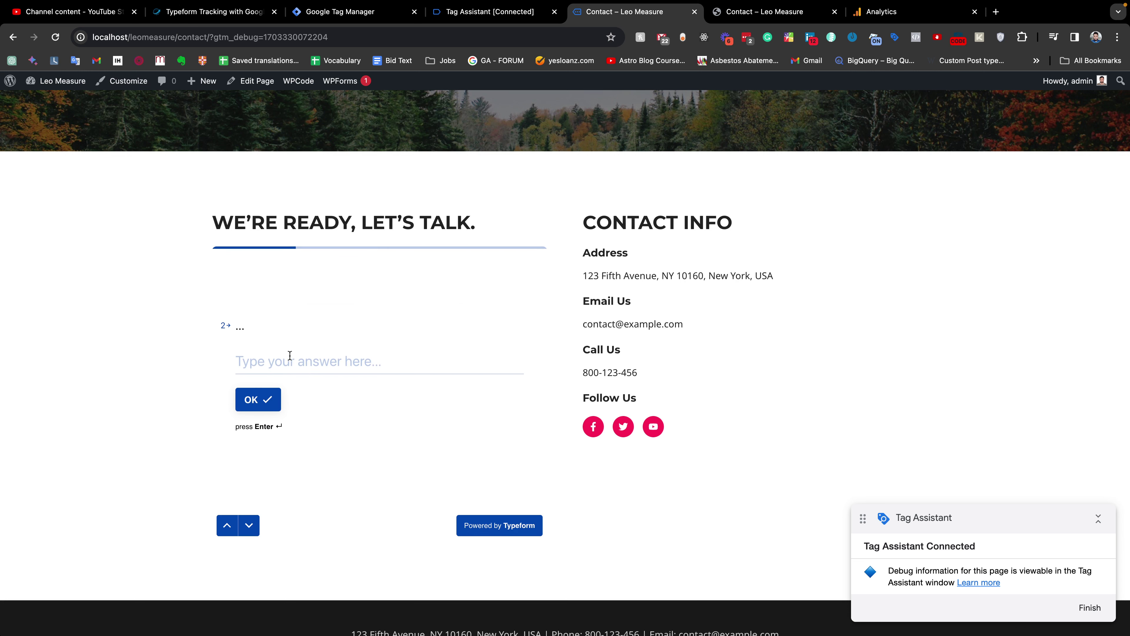
- Answer the second question with "Test", choose "Terrific!" for the third, enter "Test ans" in the fourth and submit the form
type("Test")
left_click(266, 402)
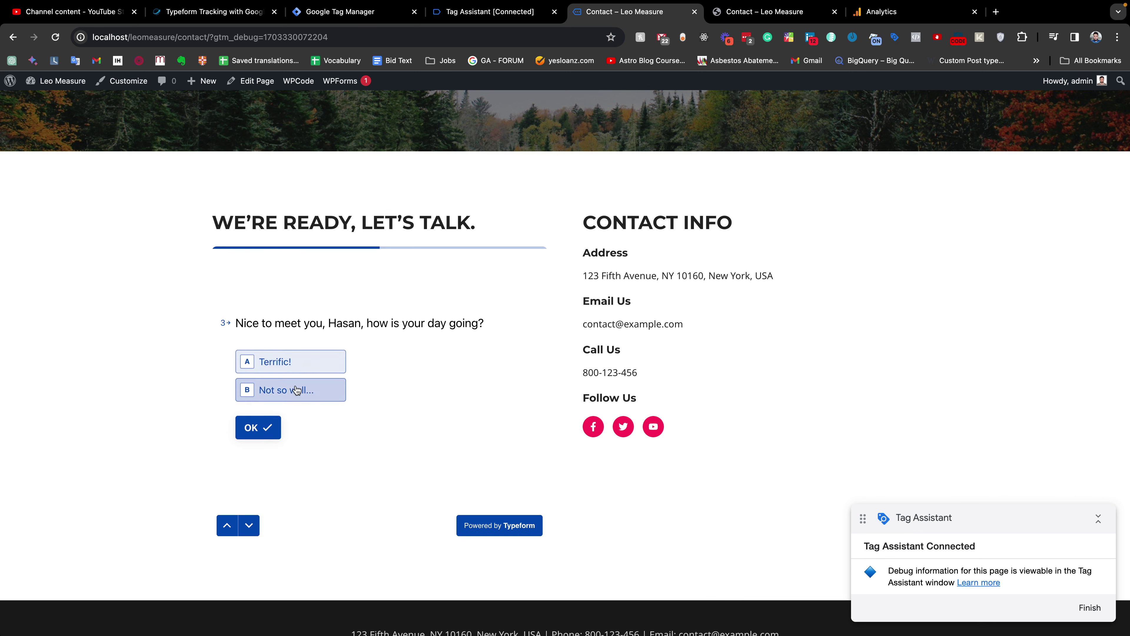
left_click(276, 362)
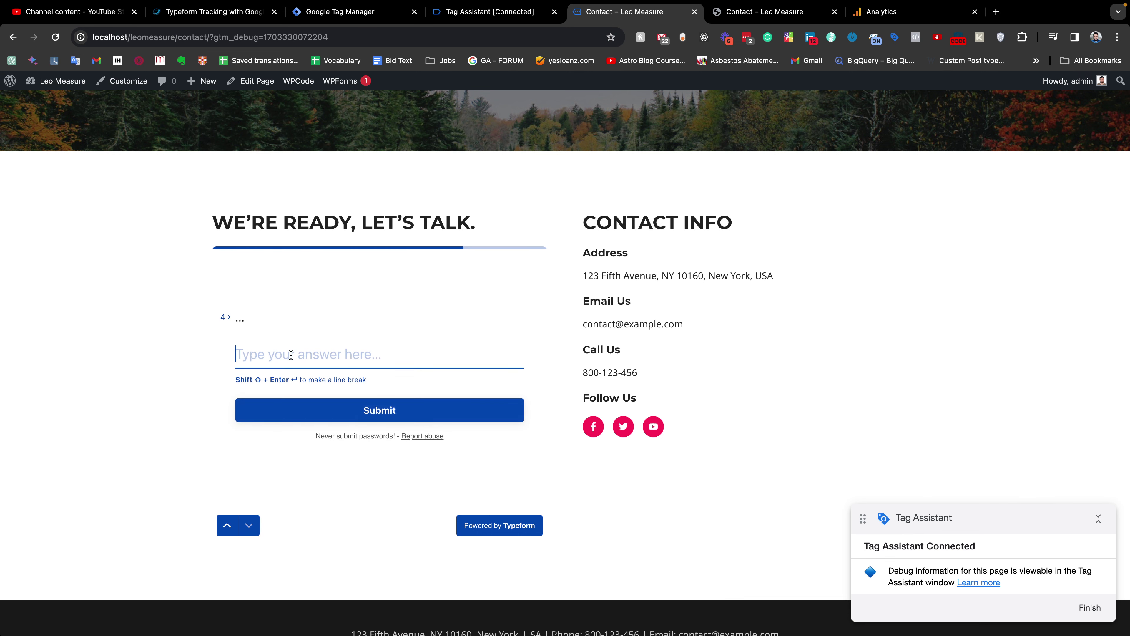
type("Test ans")
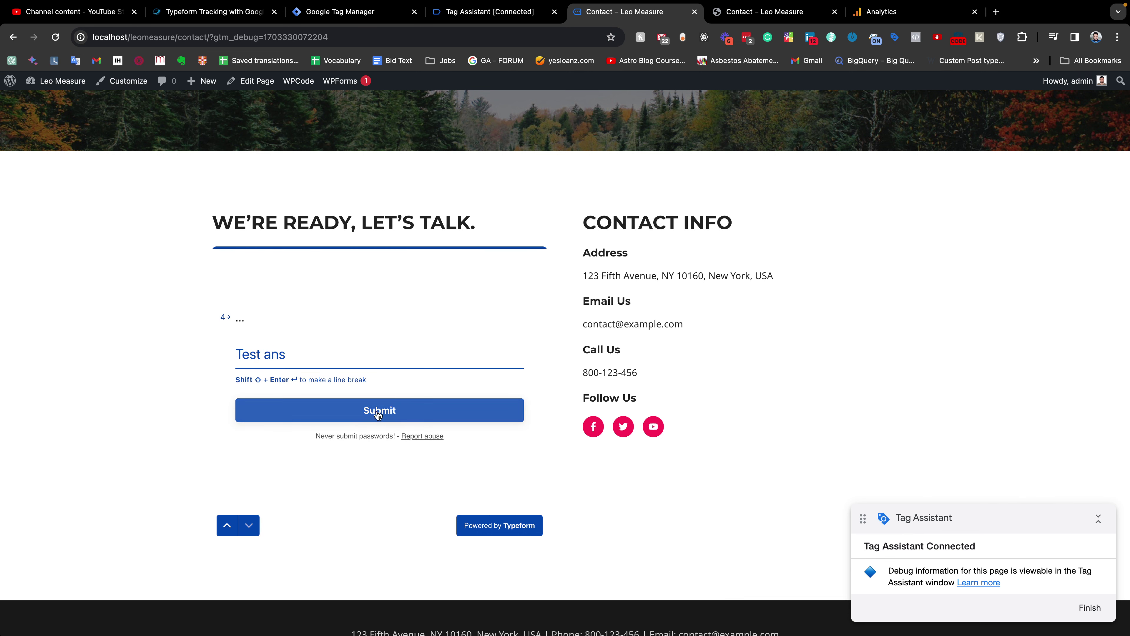
left_click(378, 415)
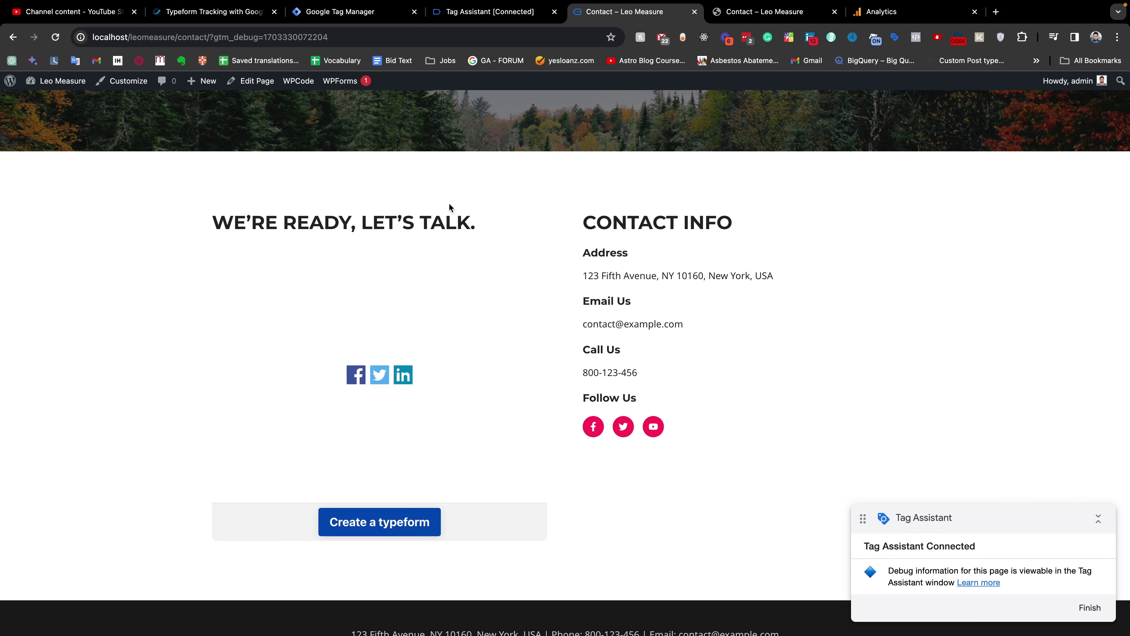
- Switch to Tag Assistant and check which tags fired on the type_form_submit event
left_click(501, 15)
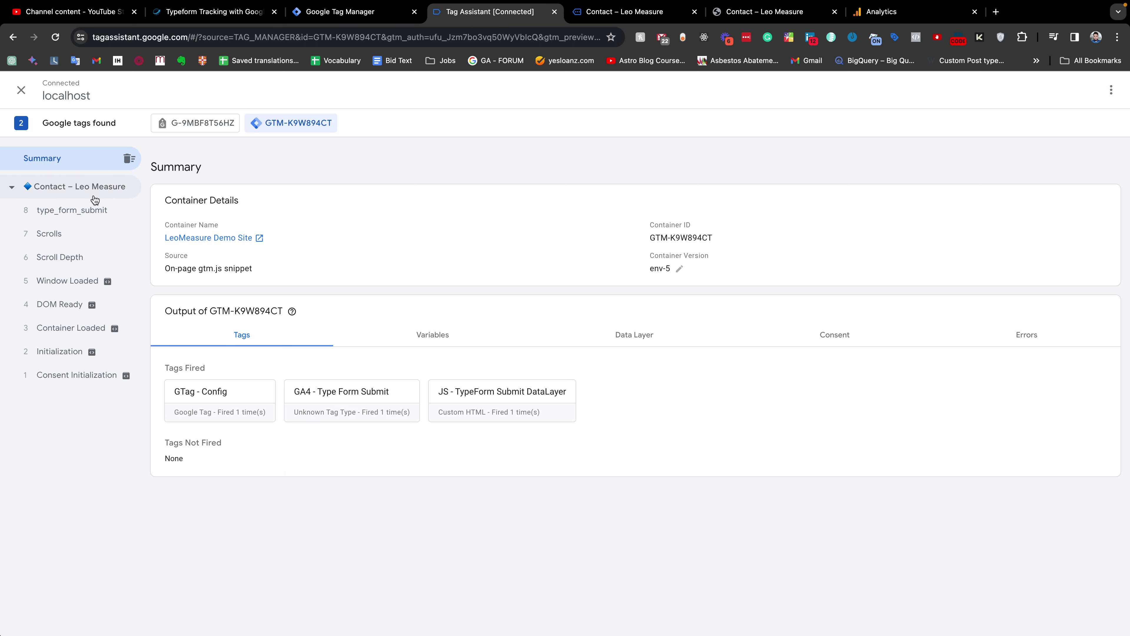
left_click(88, 212)
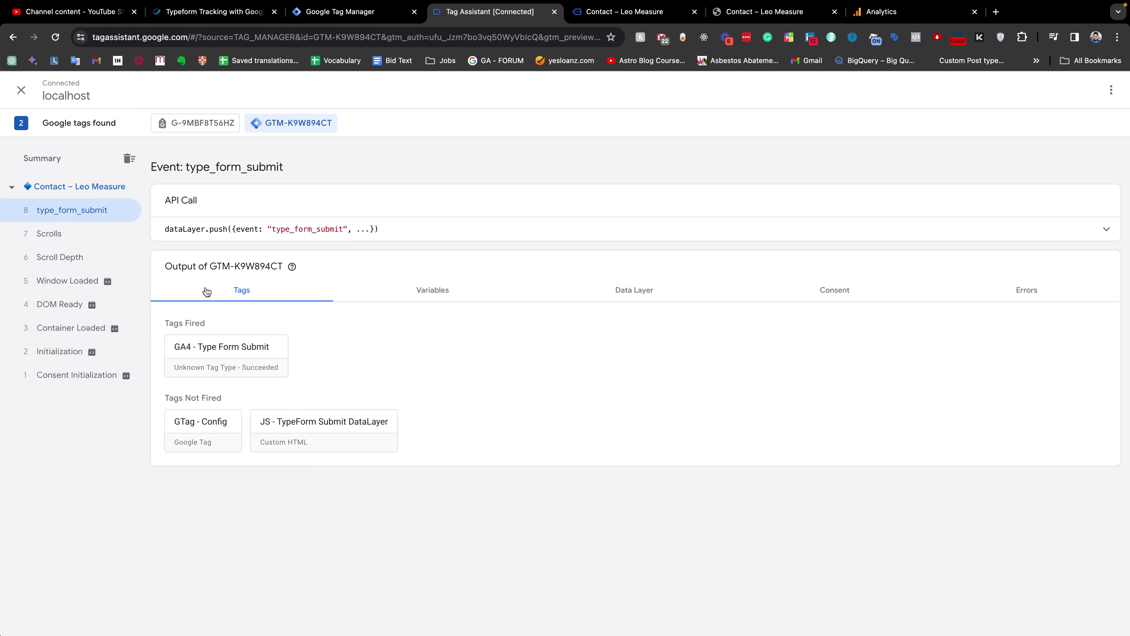
left_click_drag(163, 324, 213, 324)
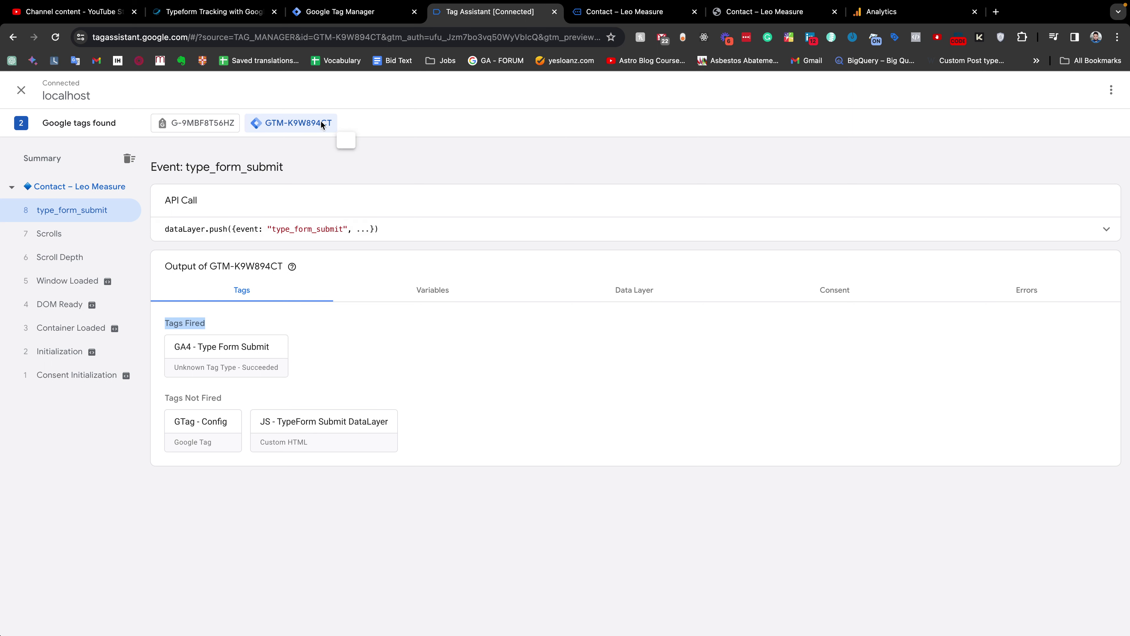
- For the GA4 Google tag, inspect the contact_form_submit event and expand its API call details
left_click(174, 125)
left_click(60, 212)
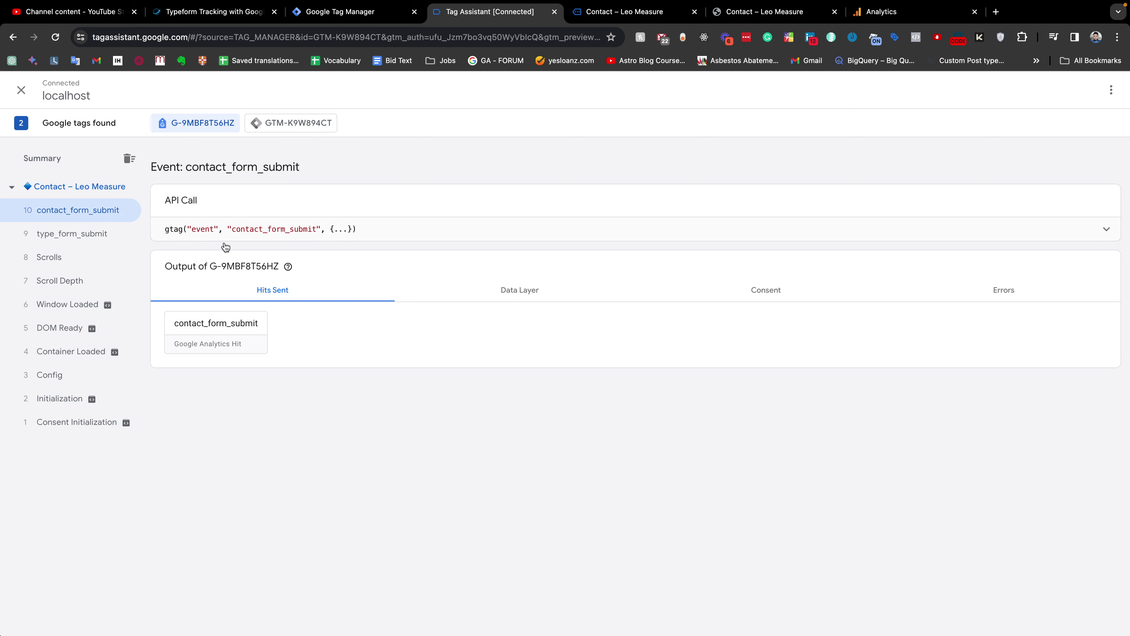
left_click(1022, 238)
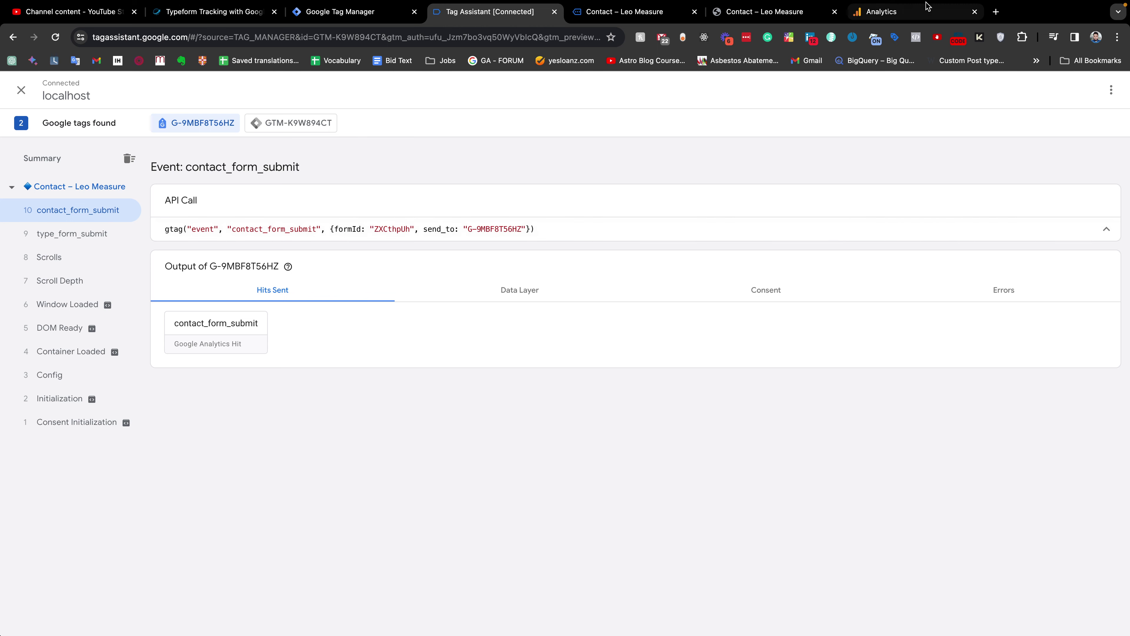
- Switch to Google Analytics, open the property's DebugView and inspect the parameters of the contact_form_submit event
left_click(900, 13)
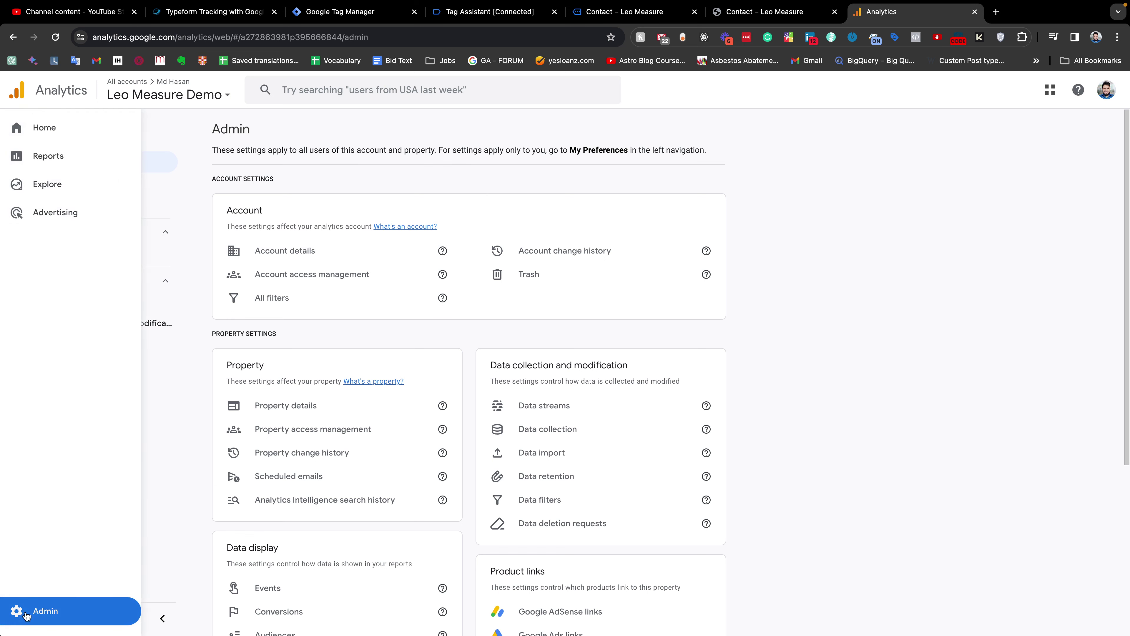
left_click(40, 620)
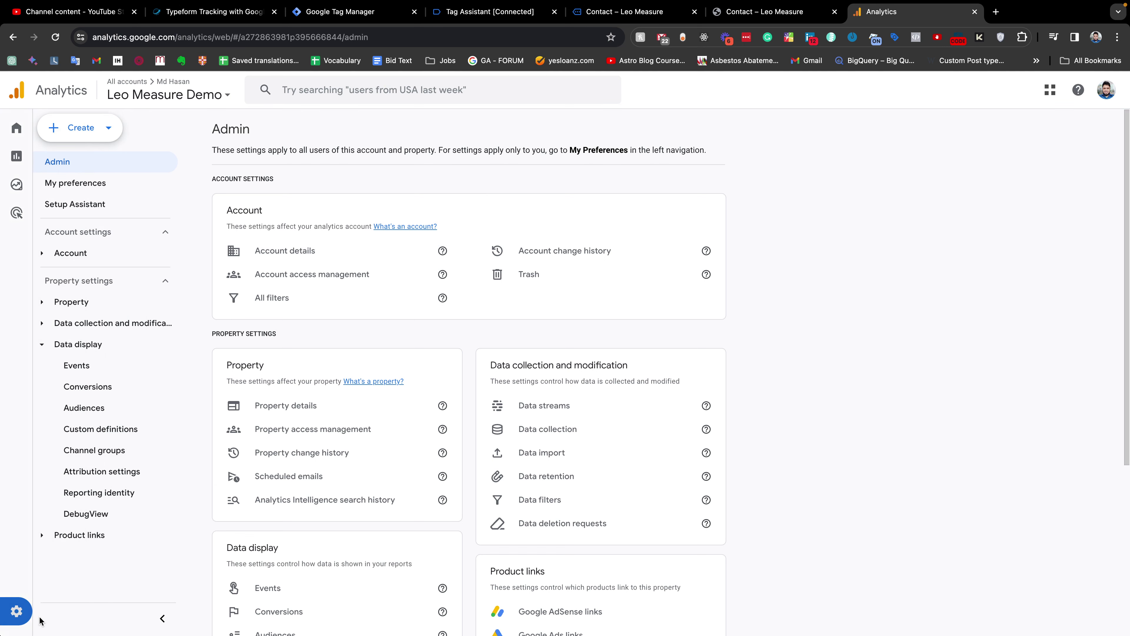
scroll(361, 373, "down", 2)
scroll(361, 372, "down", 4)
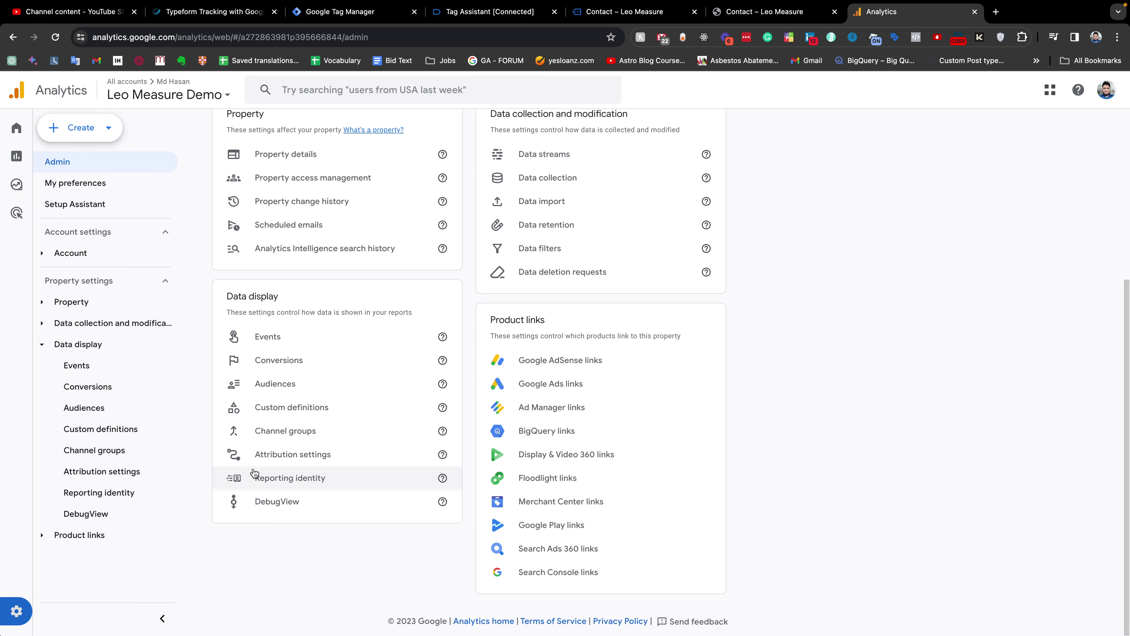
scroll(332, 388, "up", 1)
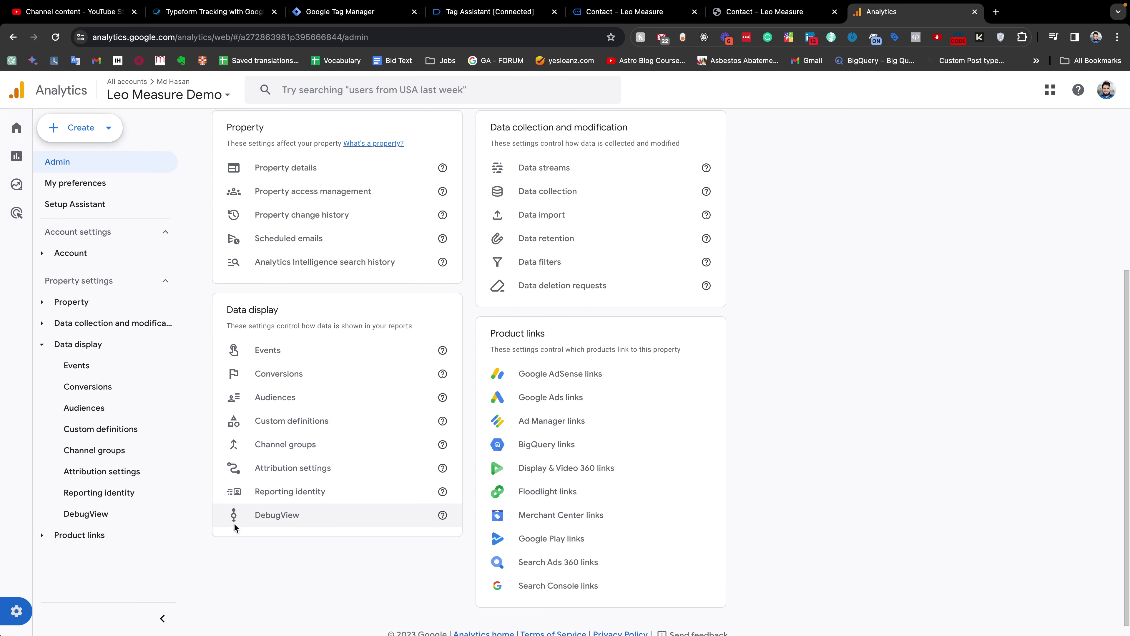
left_click(277, 515)
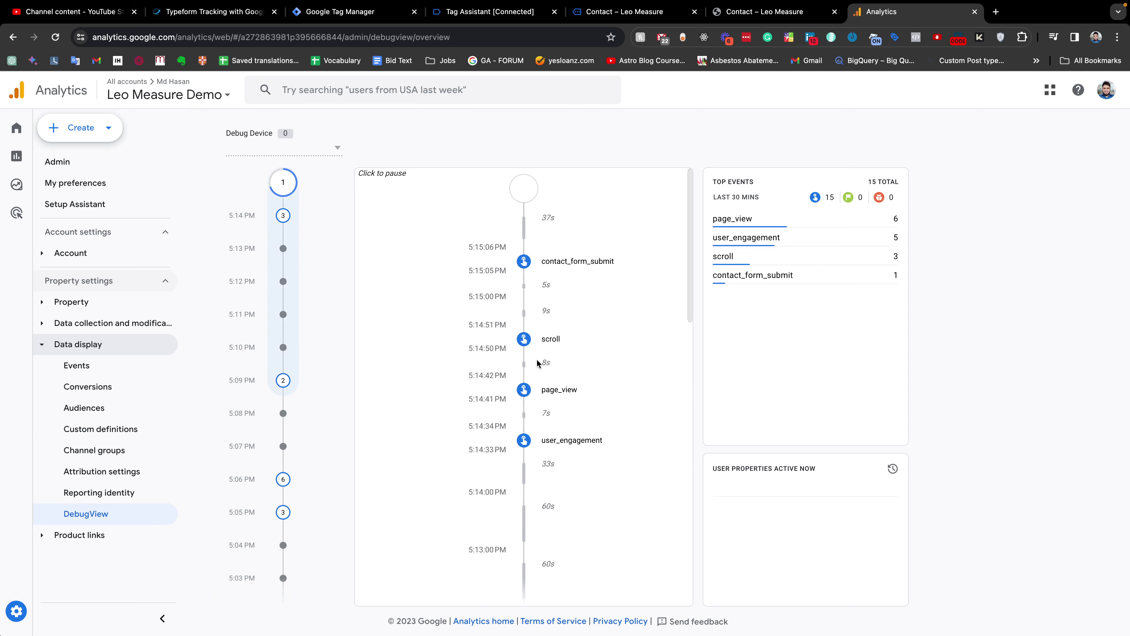
left_click(570, 265)
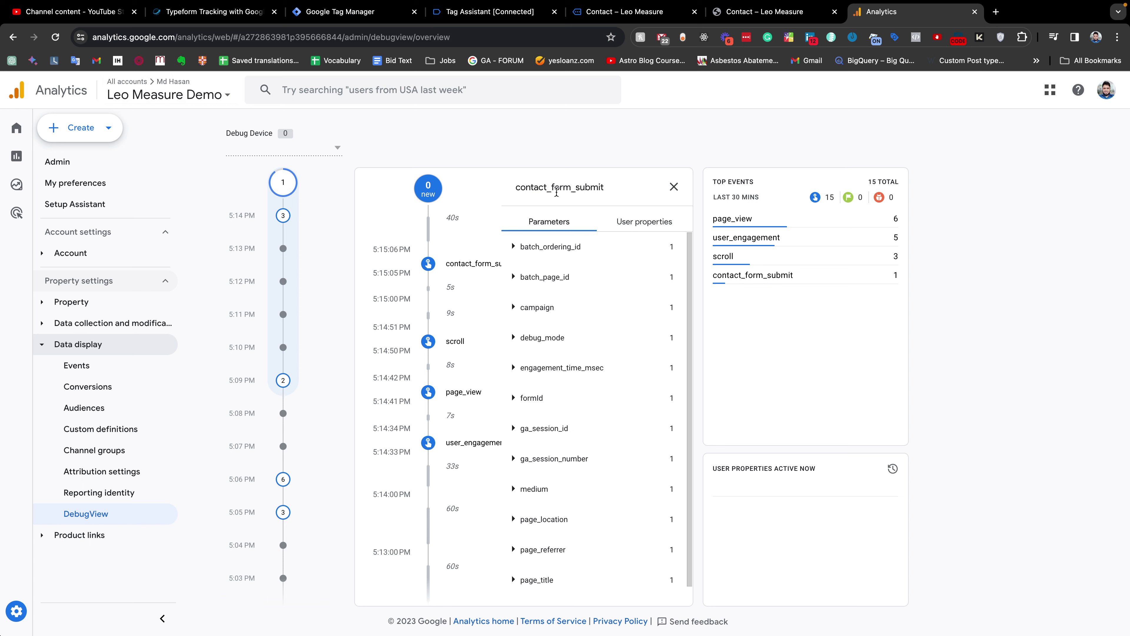
- Check the contact_form_submit event name and locate its formId parameter in the event's parameter list
left_click_drag(510, 187, 611, 190)
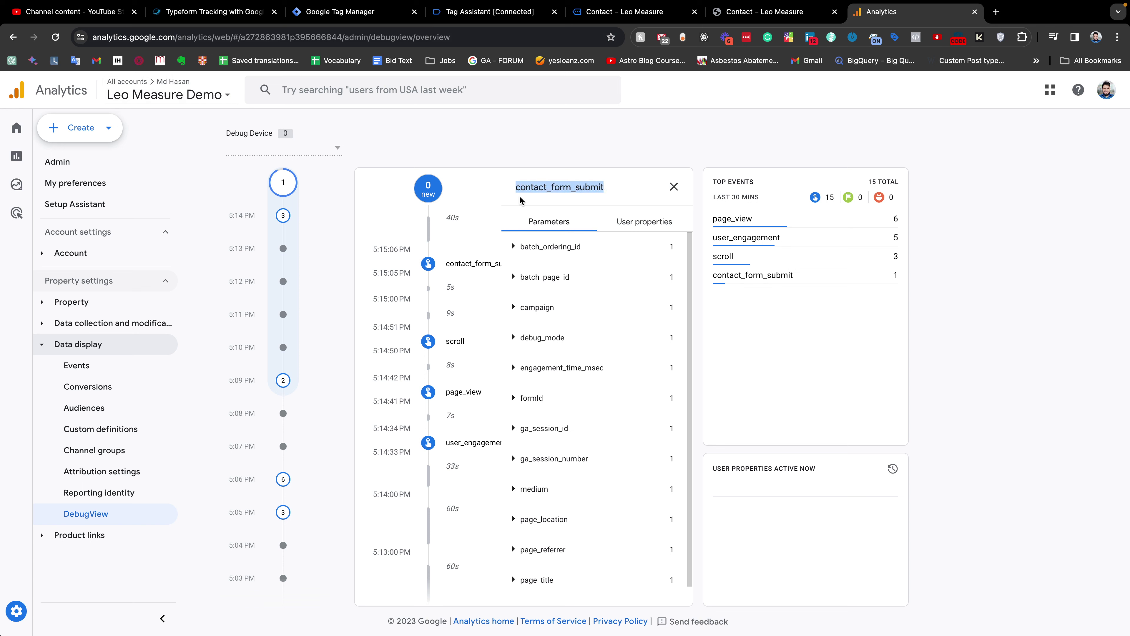
scroll(541, 345, "down", 1)
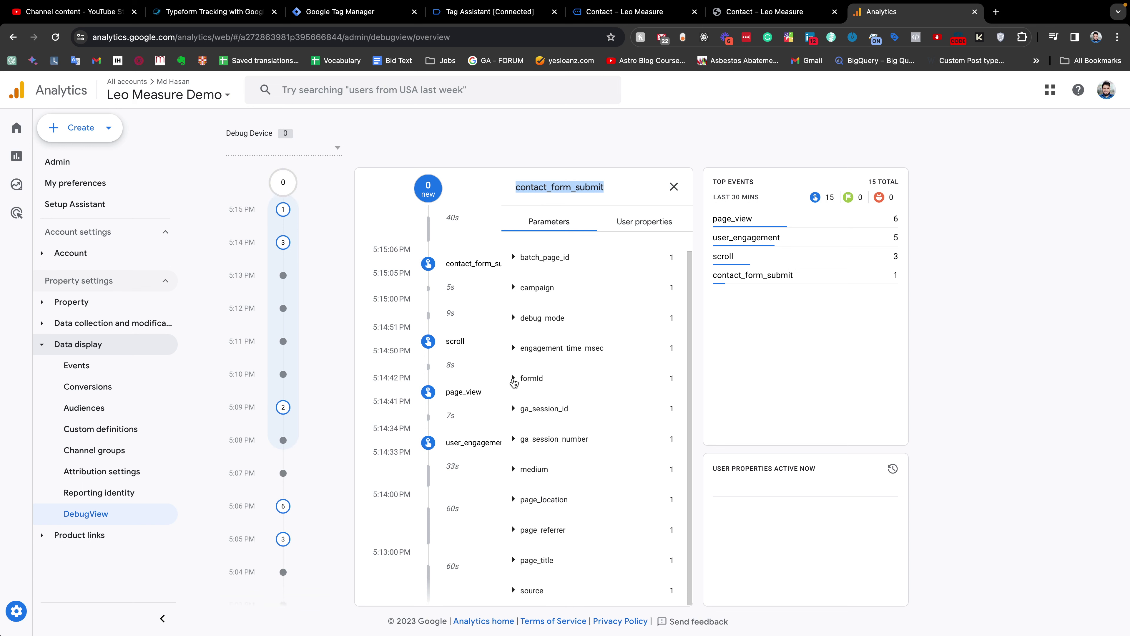
left_click(516, 378)
left_click_drag(544, 378, 520, 381)
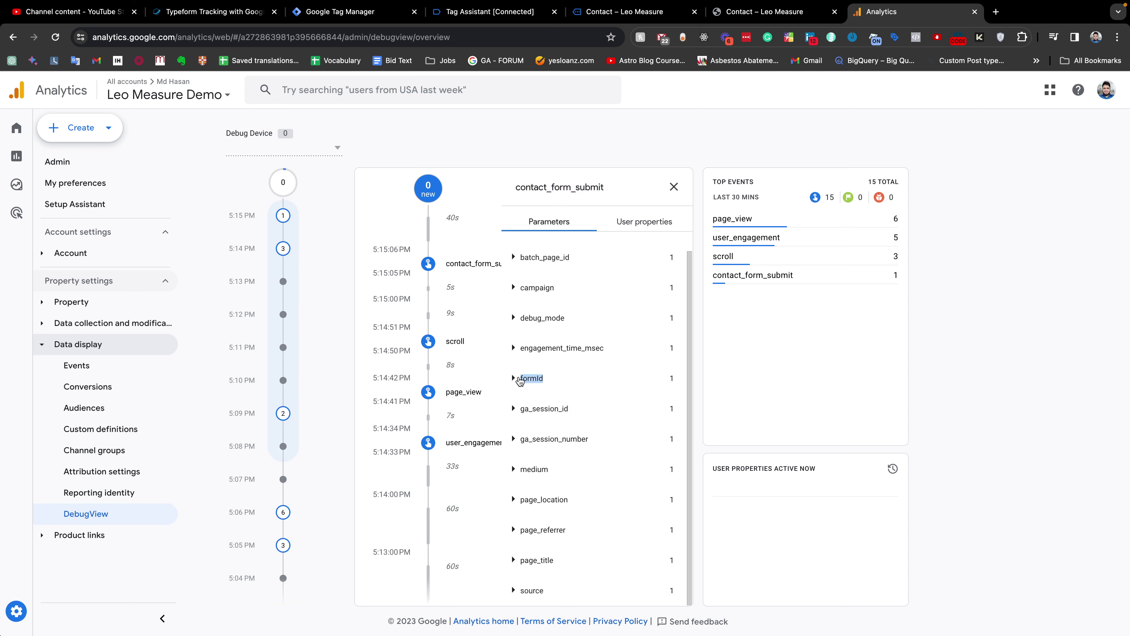
- Switch to Google Tag Manager, publish the workspace changes with the version name and description left blank, and return to the workspace
left_click(461, 13)
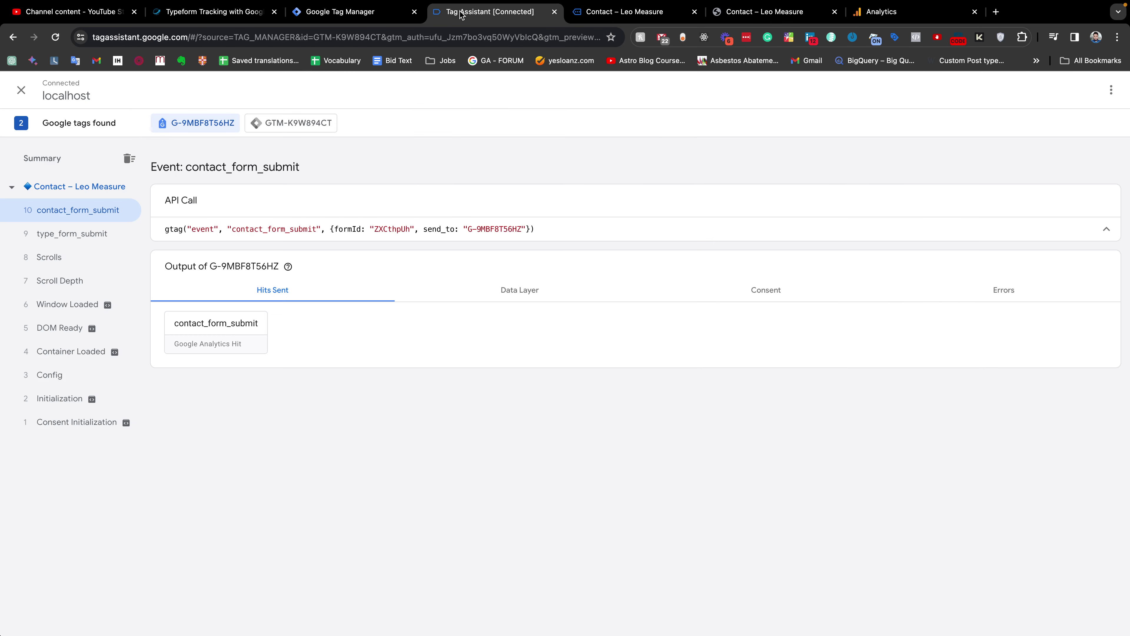
left_click(624, 12)
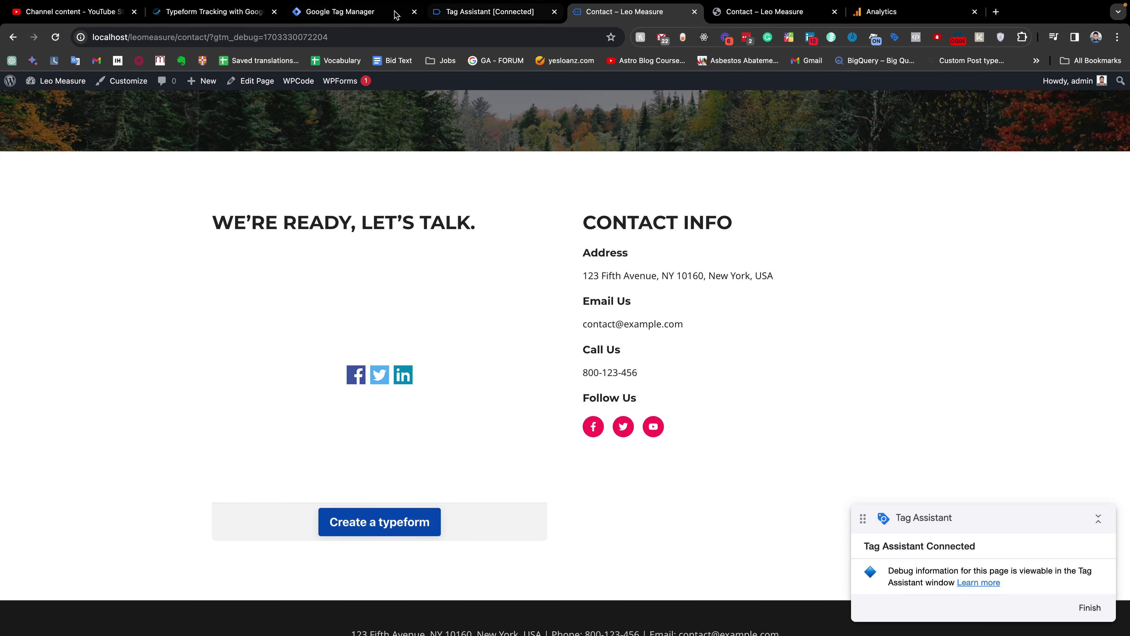
left_click(377, 11)
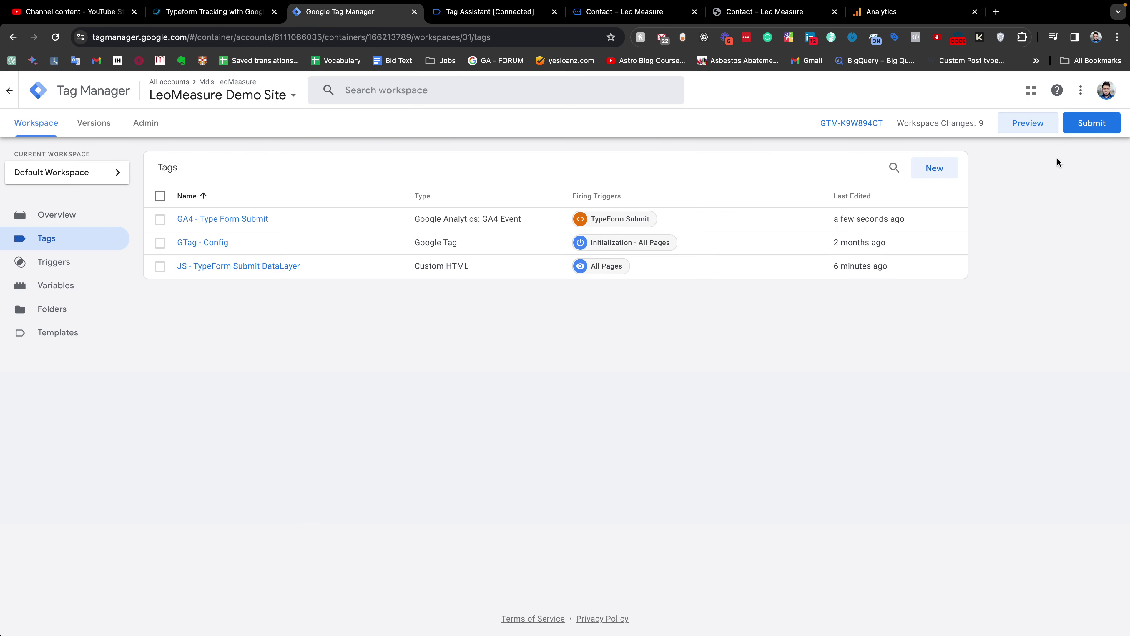
left_click(1089, 127)
left_click(1087, 89)
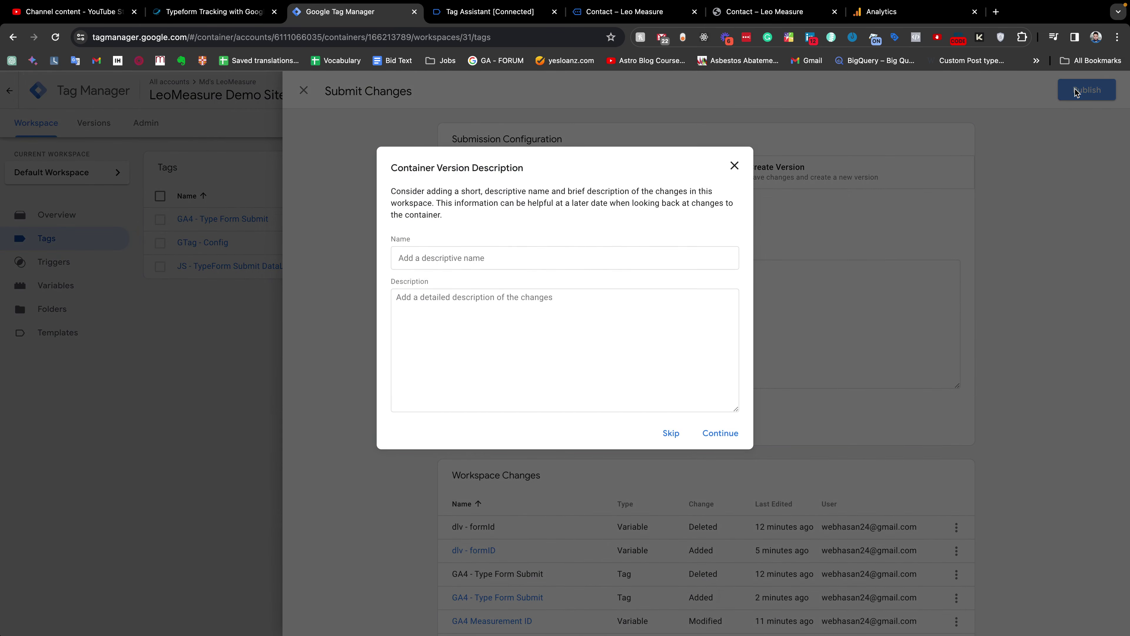
left_click(714, 433)
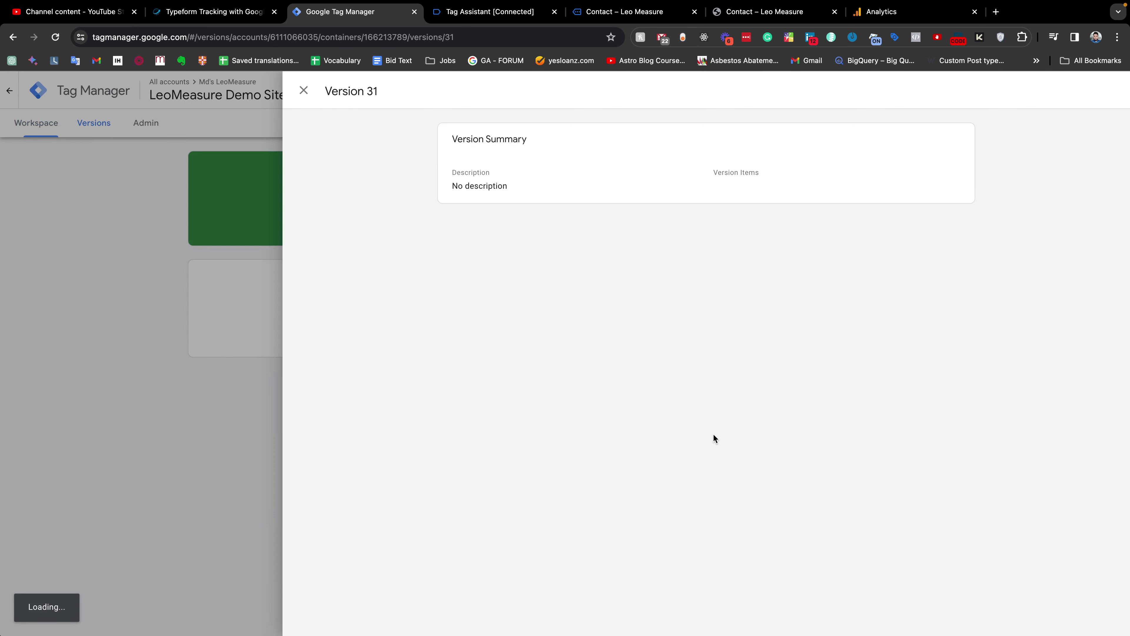
left_click(168, 334)
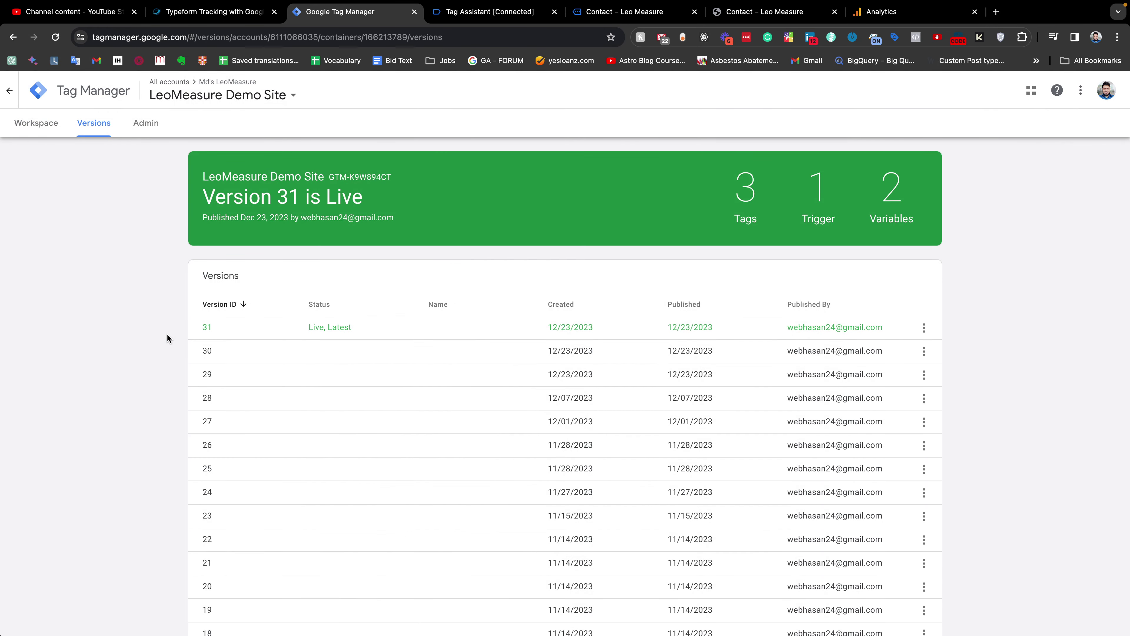
left_click(43, 127)
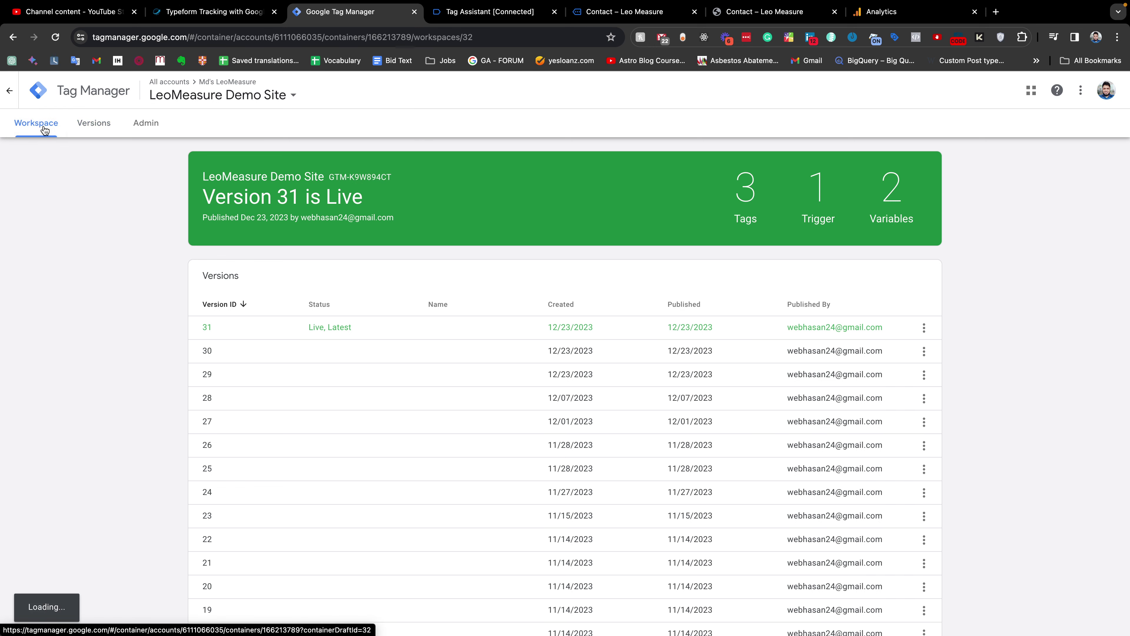